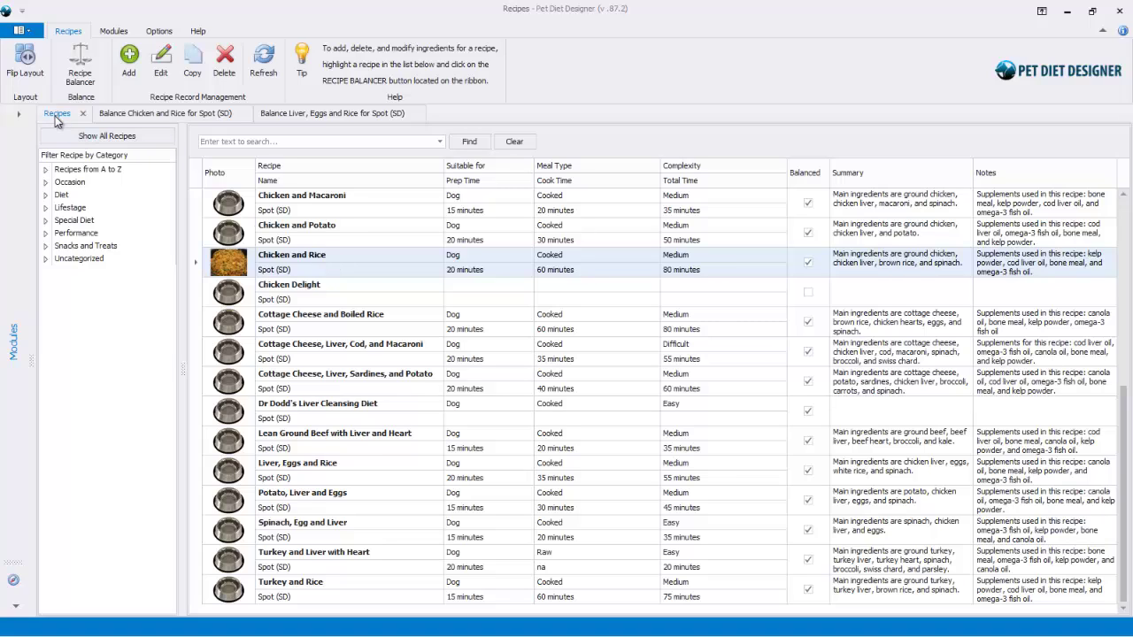
Step: Open the Chicken and Rice recipe in the Recipe Balancer and enlarge the ingredient list area
click(293, 265)
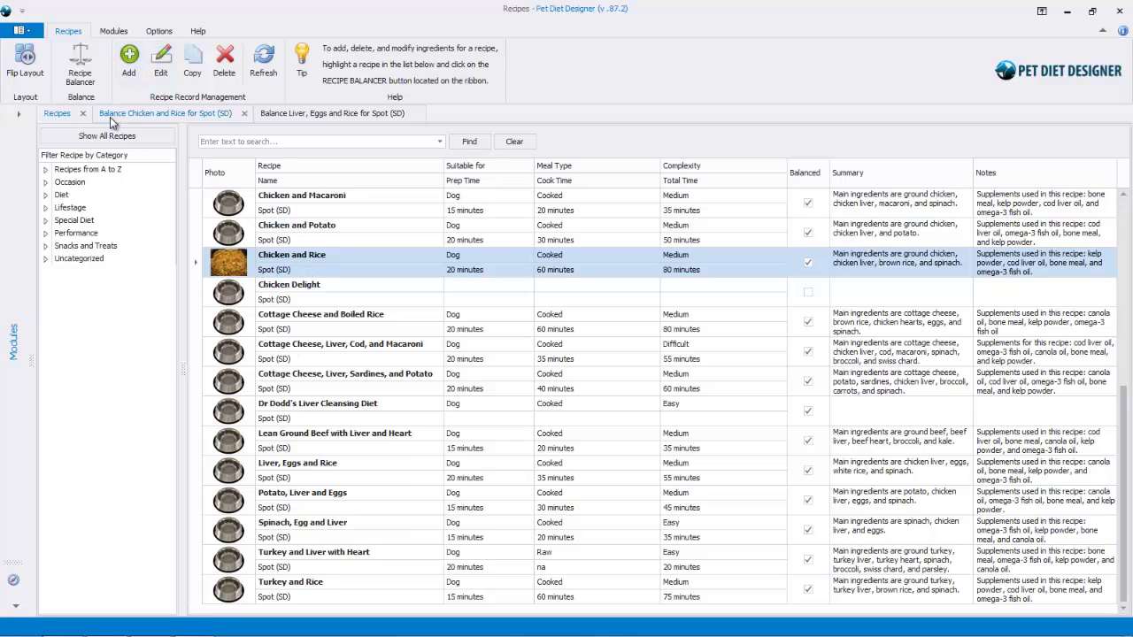
click(79, 75)
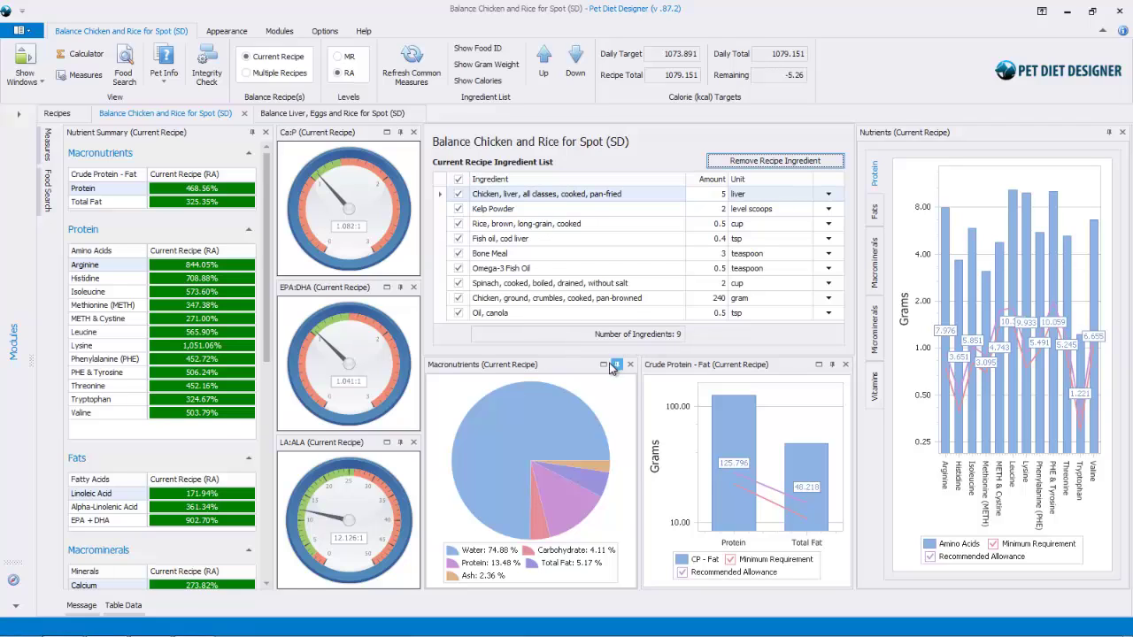
drag(599, 382, 593, 381)
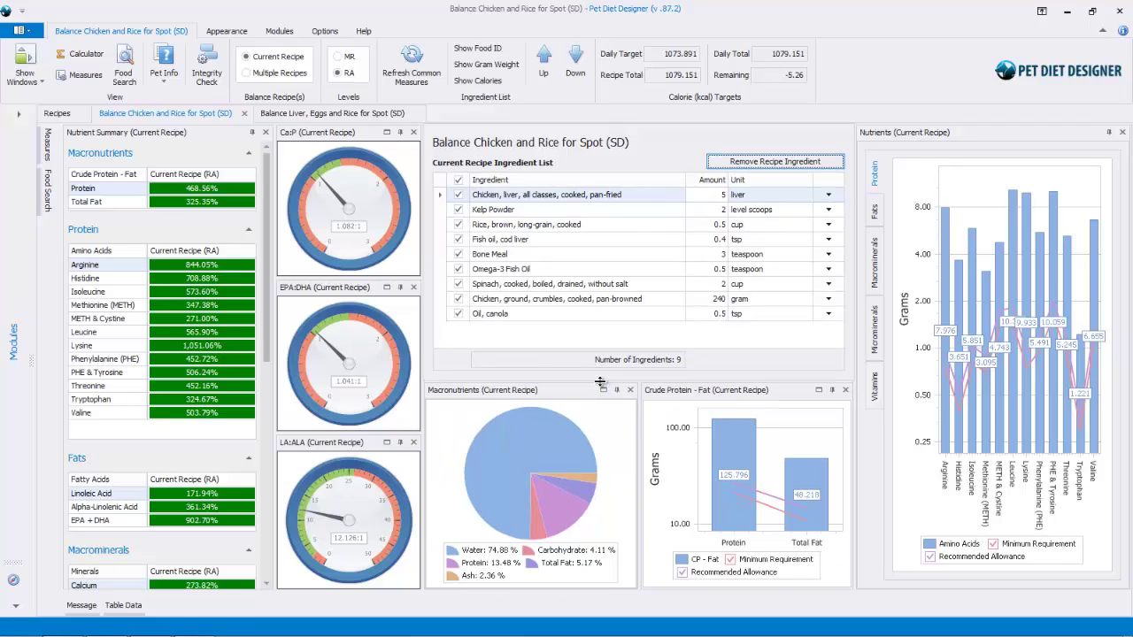
drag(601, 390, 600, 388)
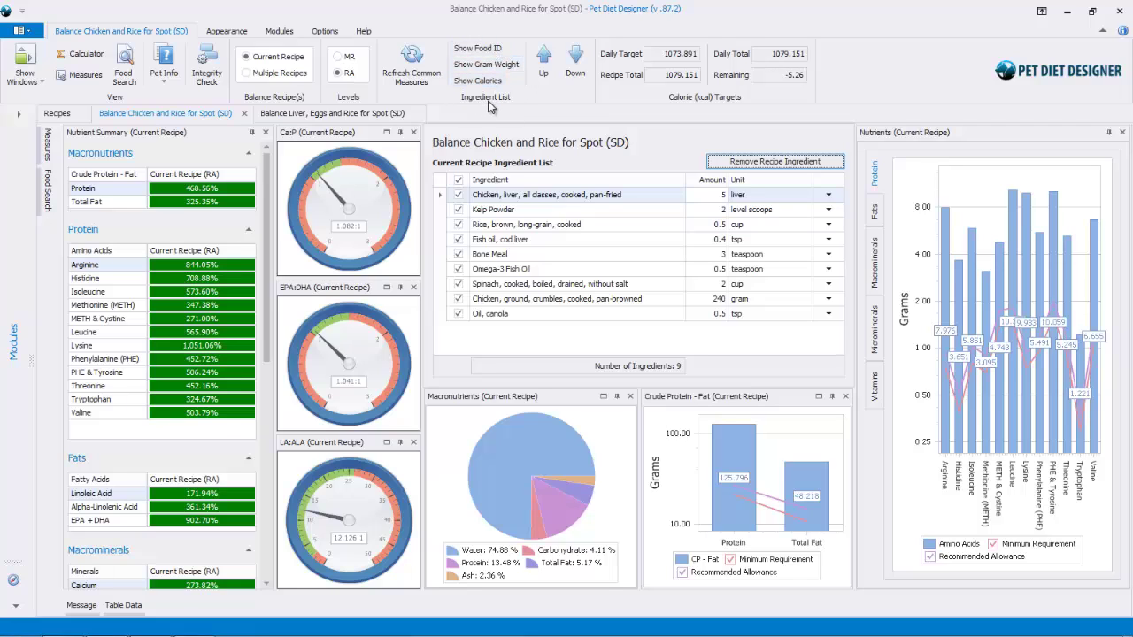
Step: Show and hide the food ID column in the ingredient list, and display the gram weight and calories columns
click(493, 52)
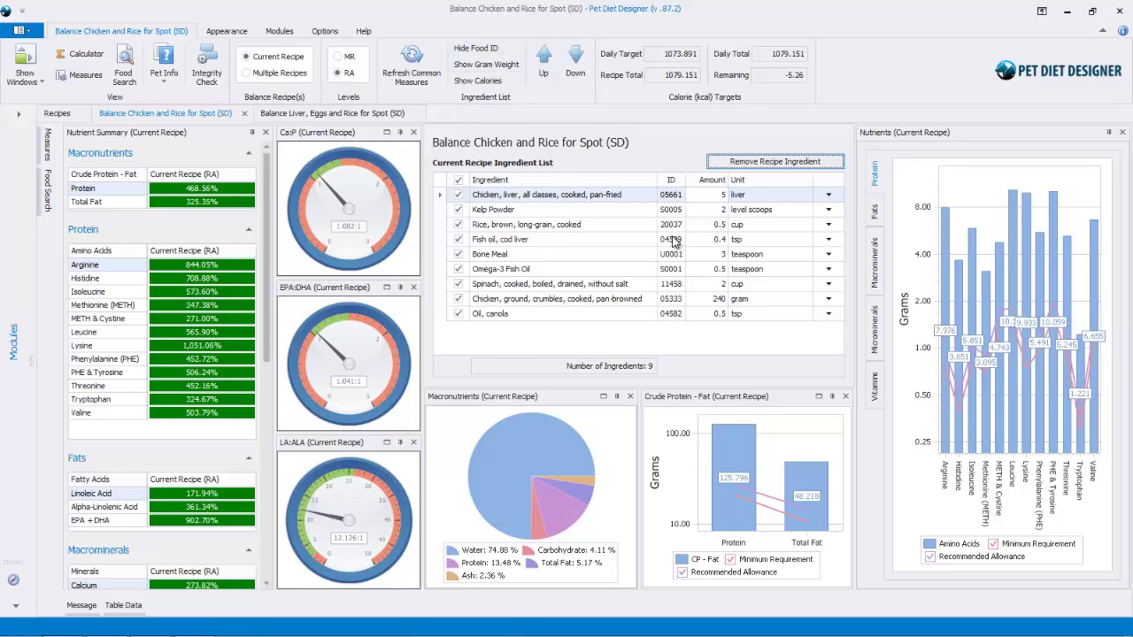
click(478, 51)
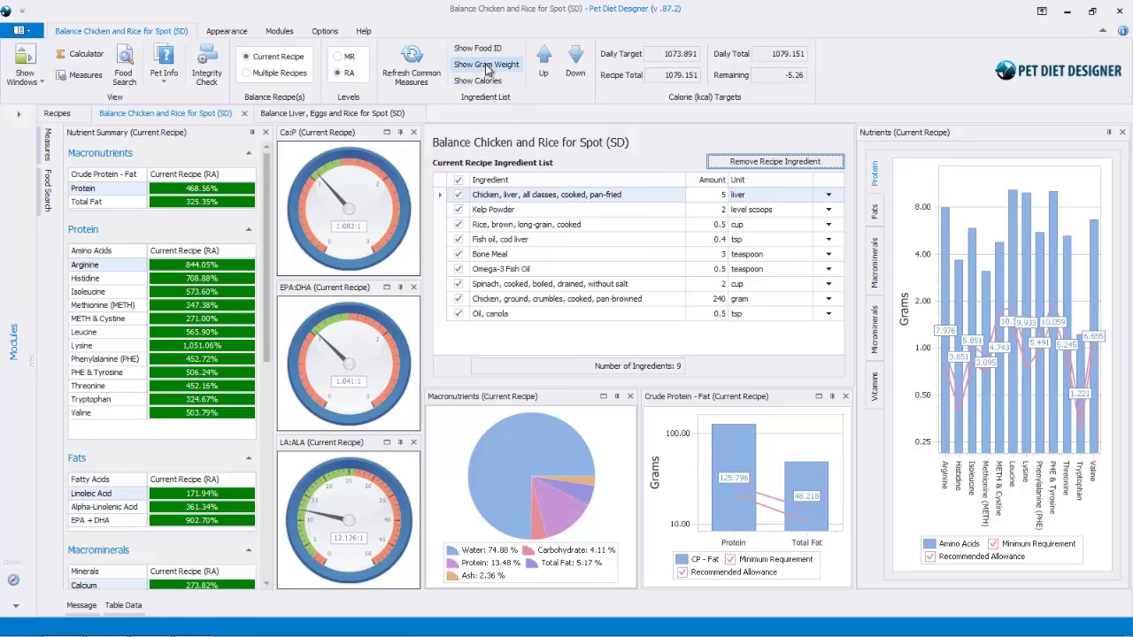
click(489, 68)
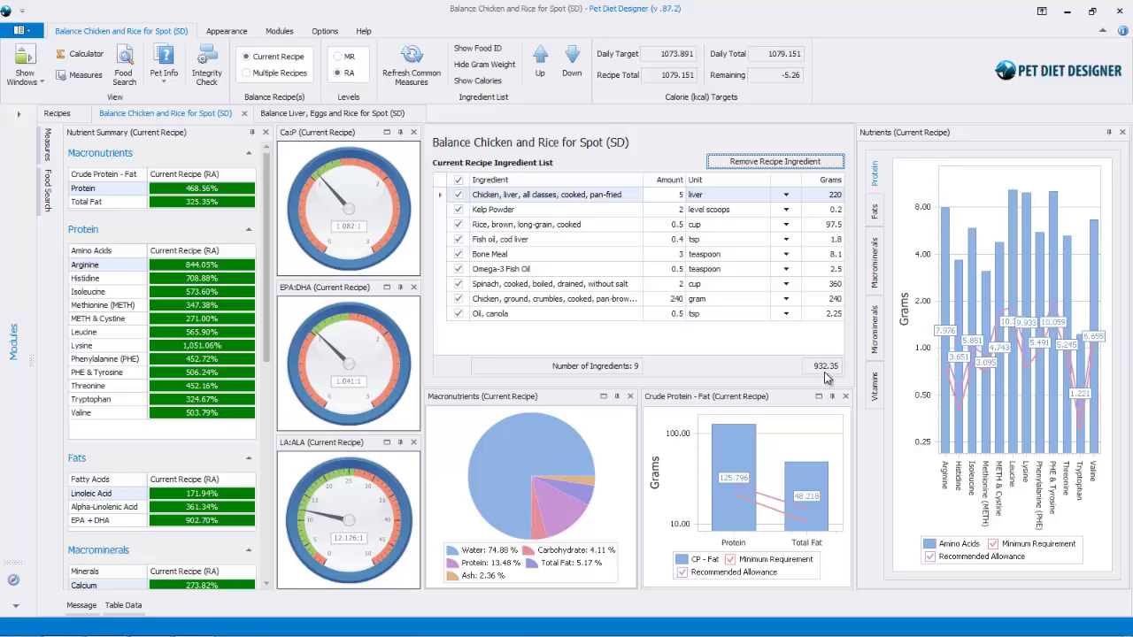
click(479, 81)
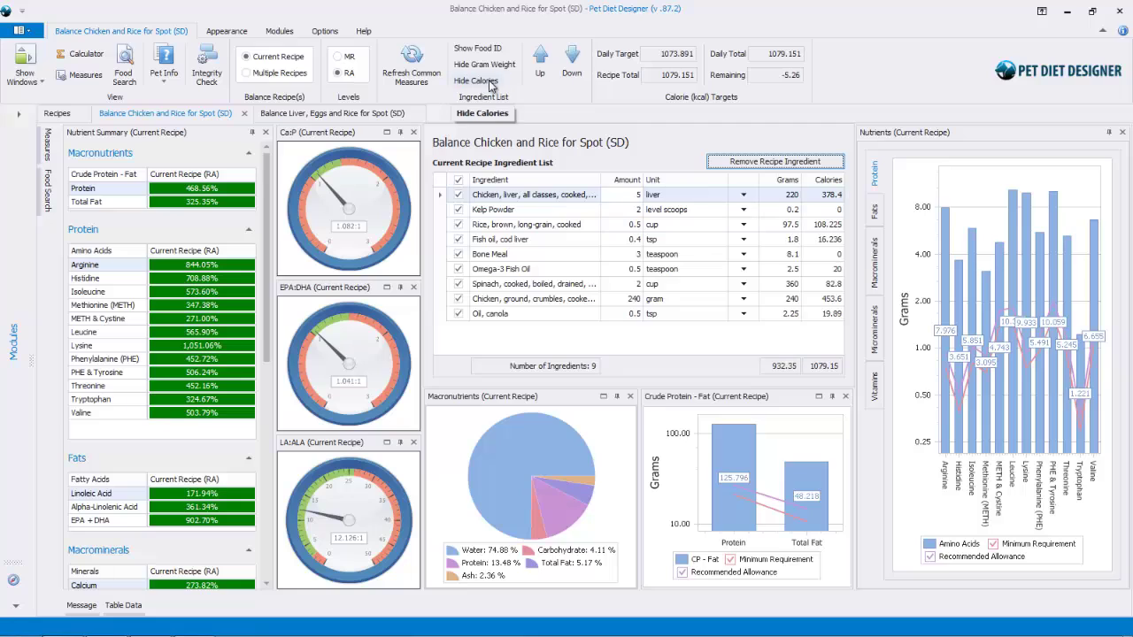
Step: Try excluding the spinach and Omega-3 Fish Oil from the recipe's calculations, and include both again
click(459, 285)
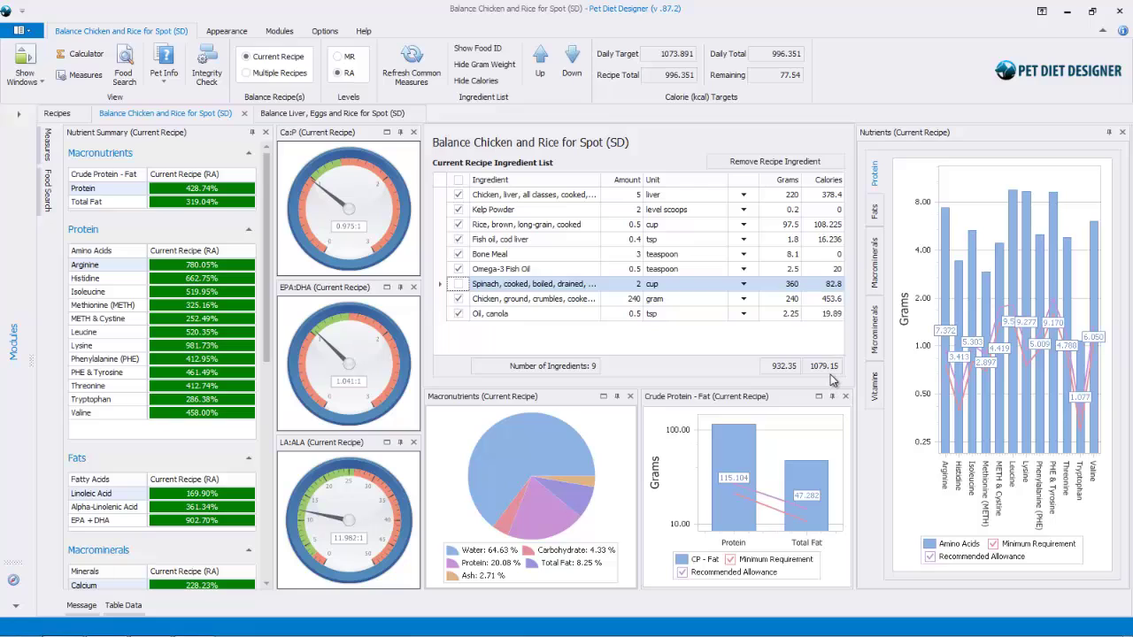
click(458, 284)
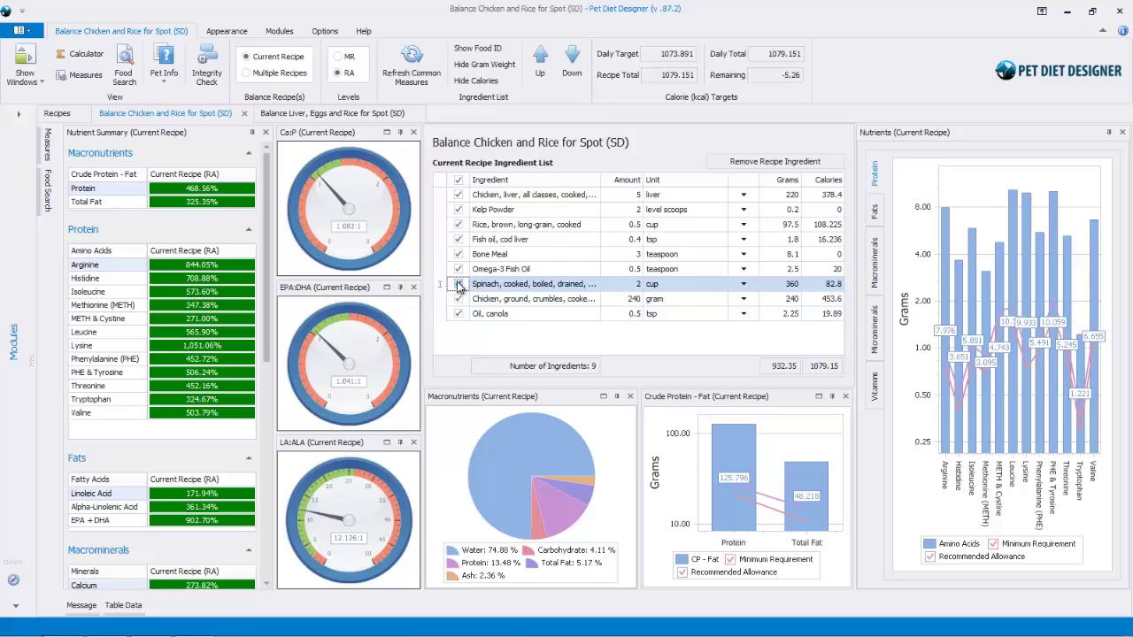
click(458, 285)
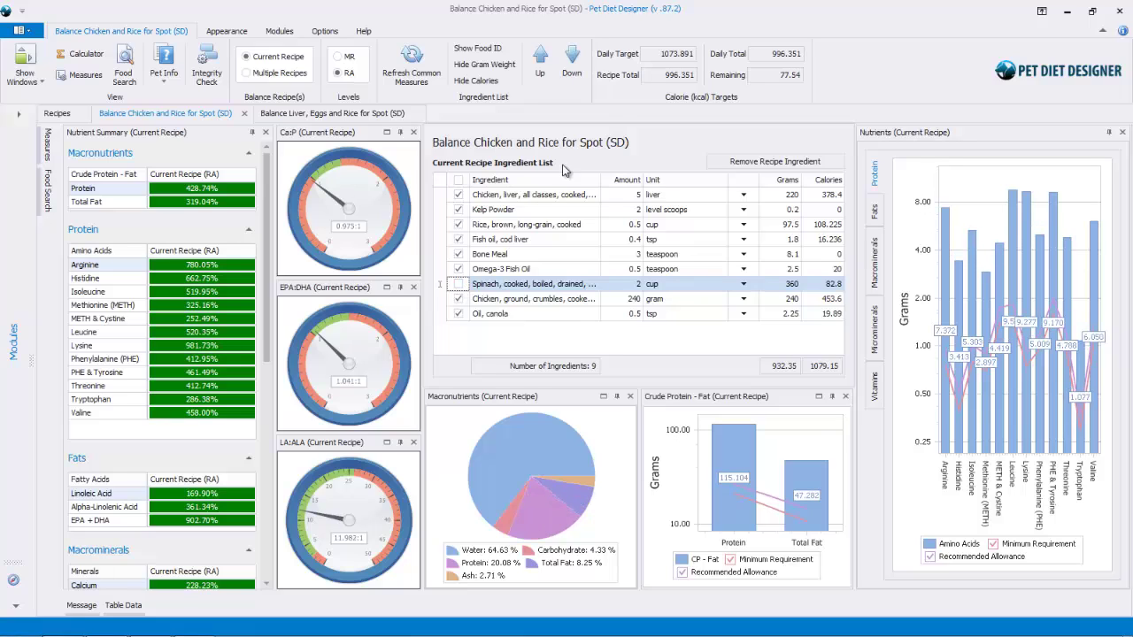
click(458, 269)
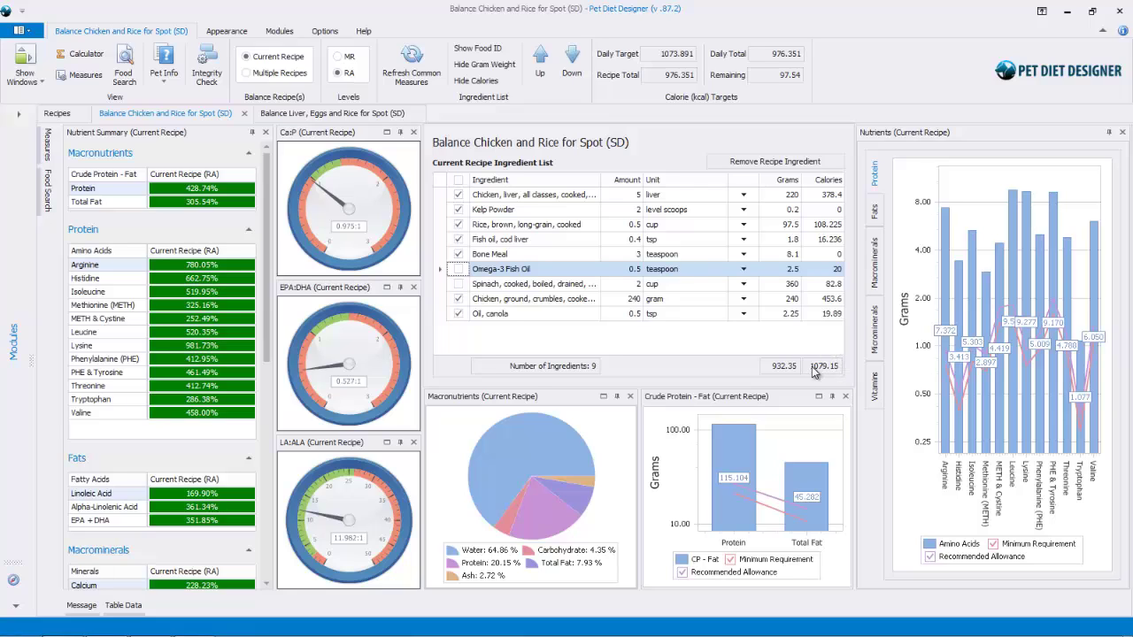
click(458, 269)
click(458, 284)
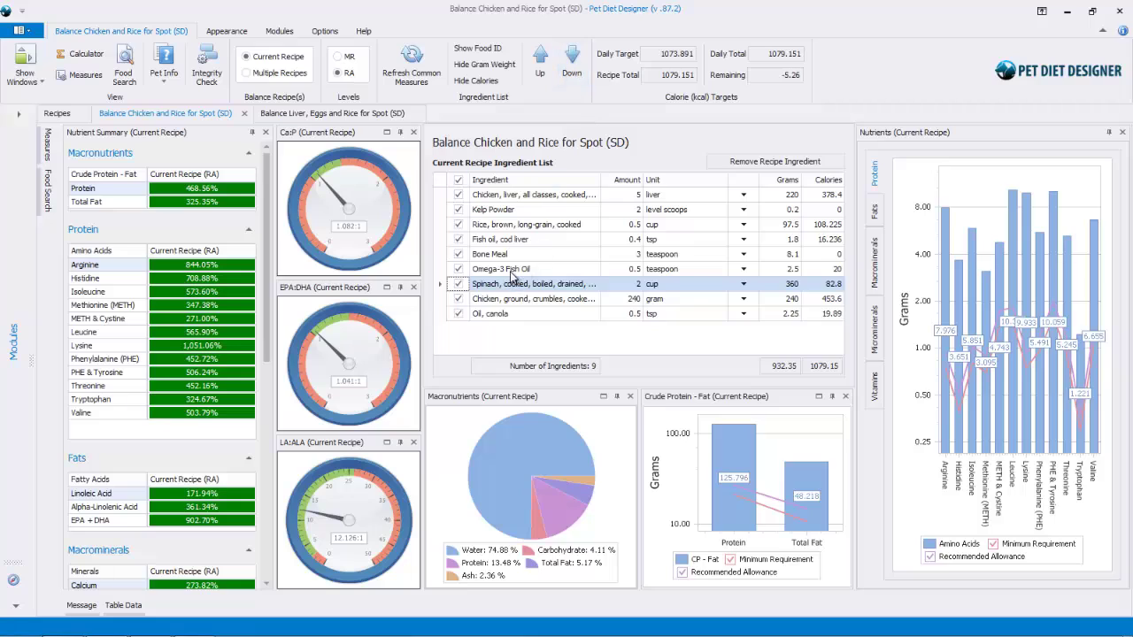
Step: Select the canola oil ingredient and open the Basic Recipe Report in the Report Viewer
click(502, 316)
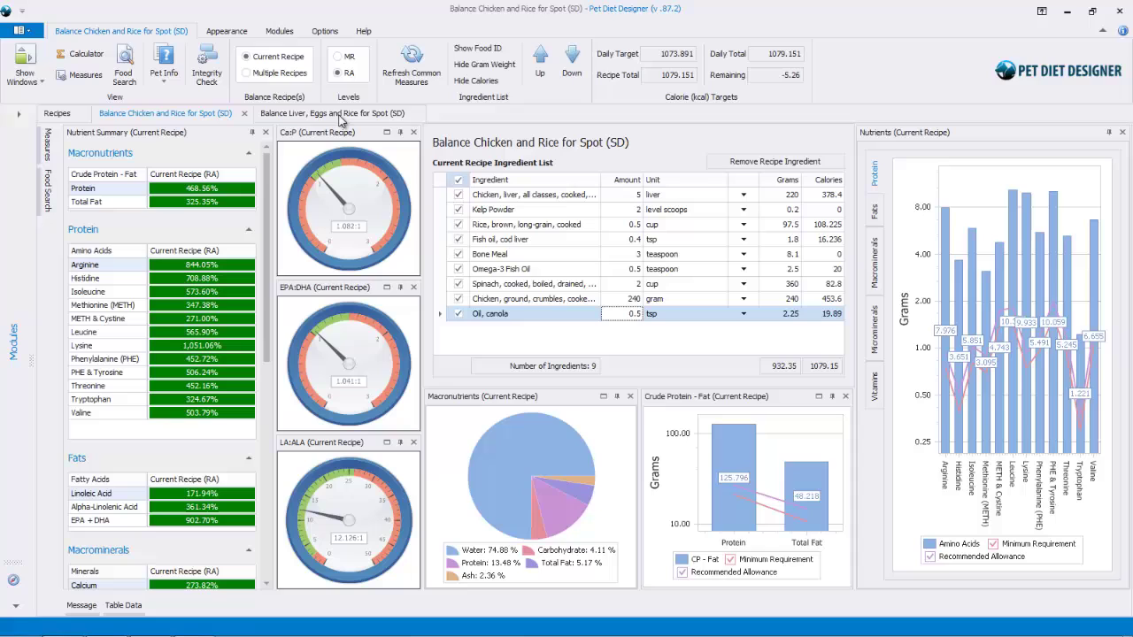
click(322, 32)
click(281, 33)
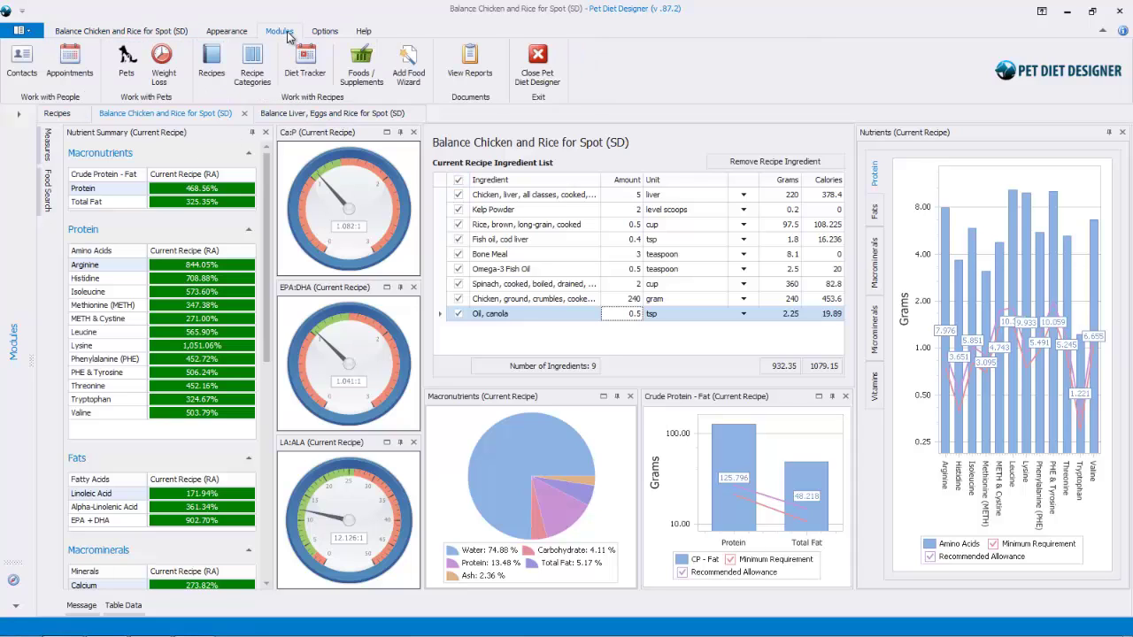
click(470, 63)
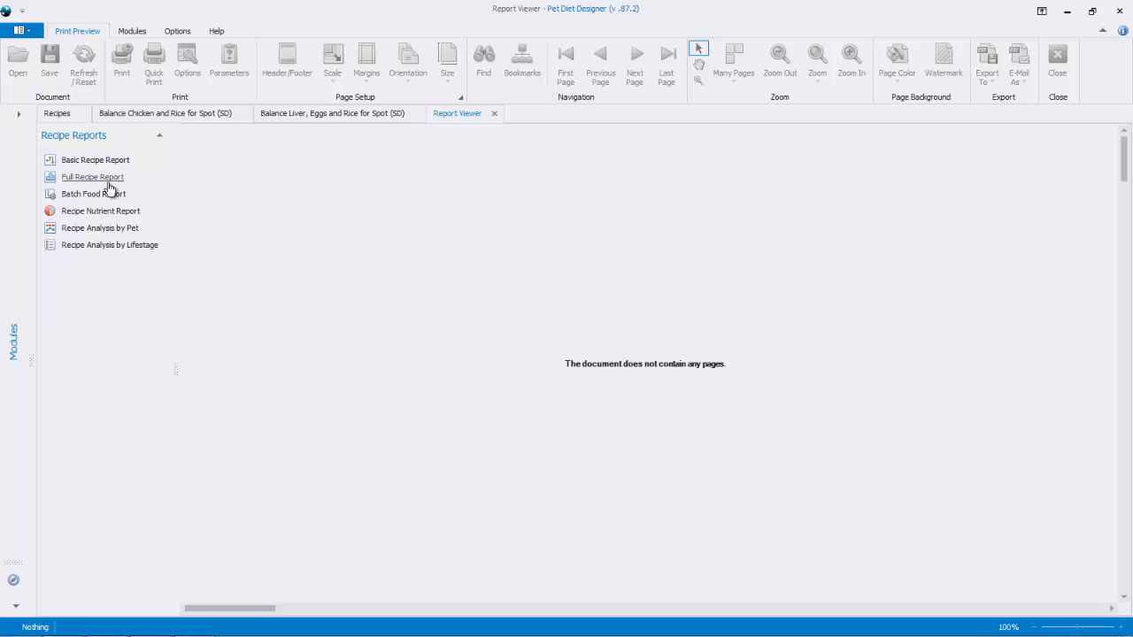
click(95, 164)
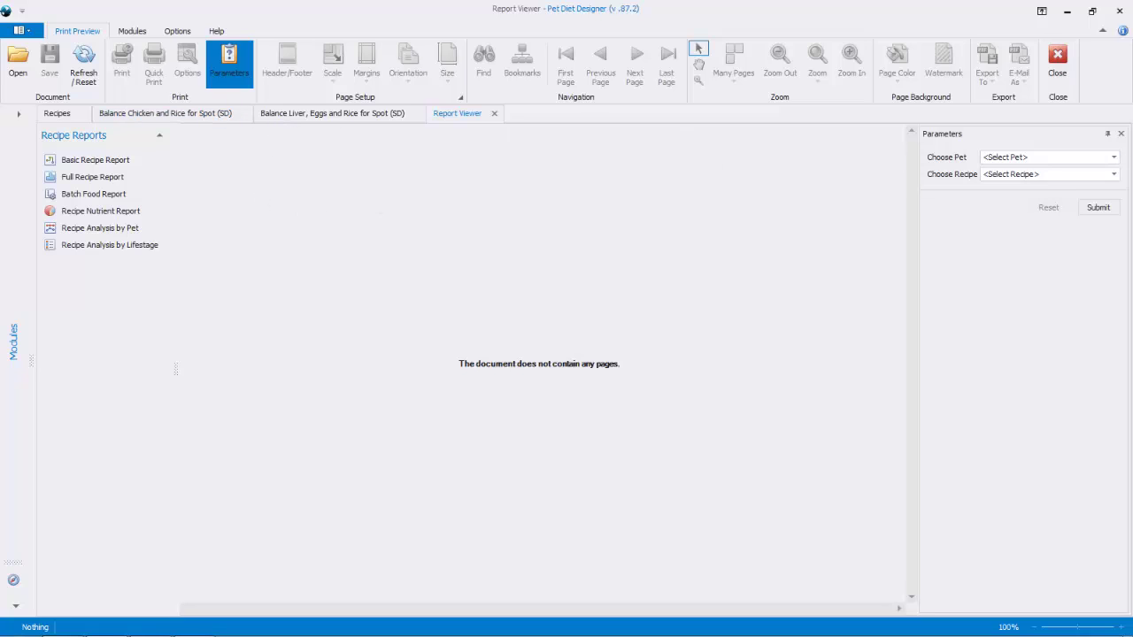
Step: Generate the Basic Recipe Report for the pet Spot (SD) and the Chicken and Rice recipe
click(1114, 157)
click(1004, 200)
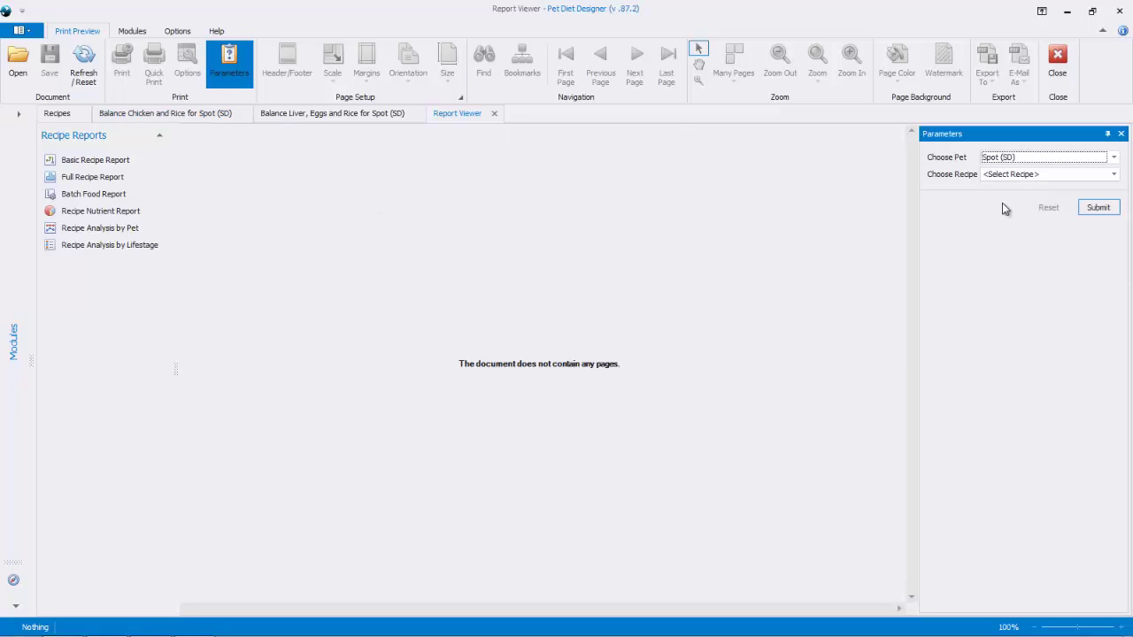
click(1114, 175)
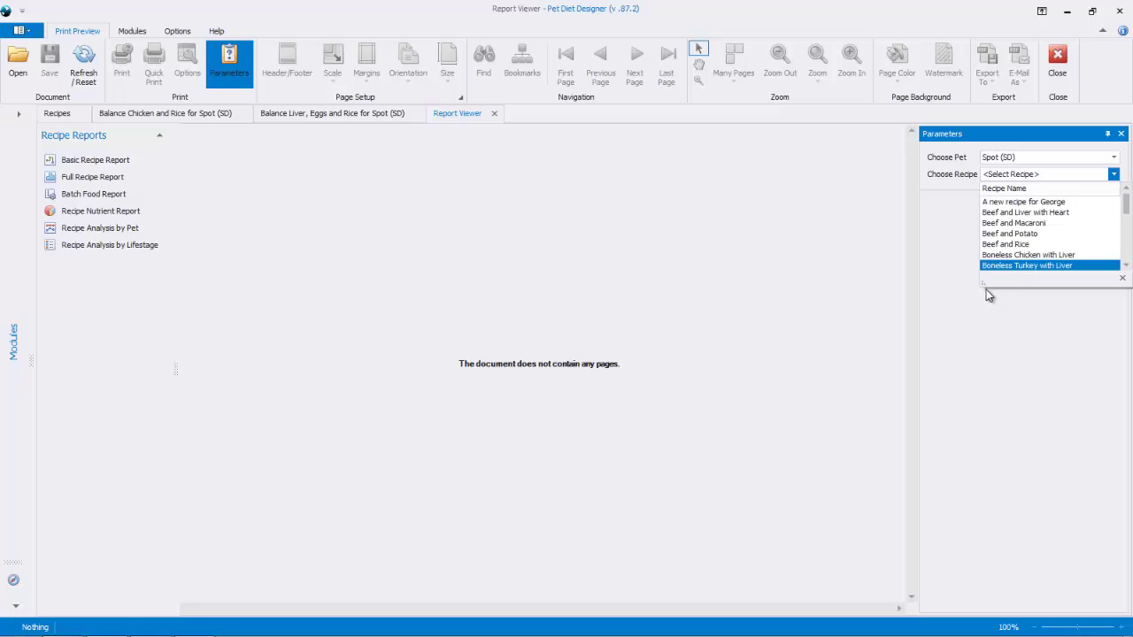
drag(982, 285, 953, 474)
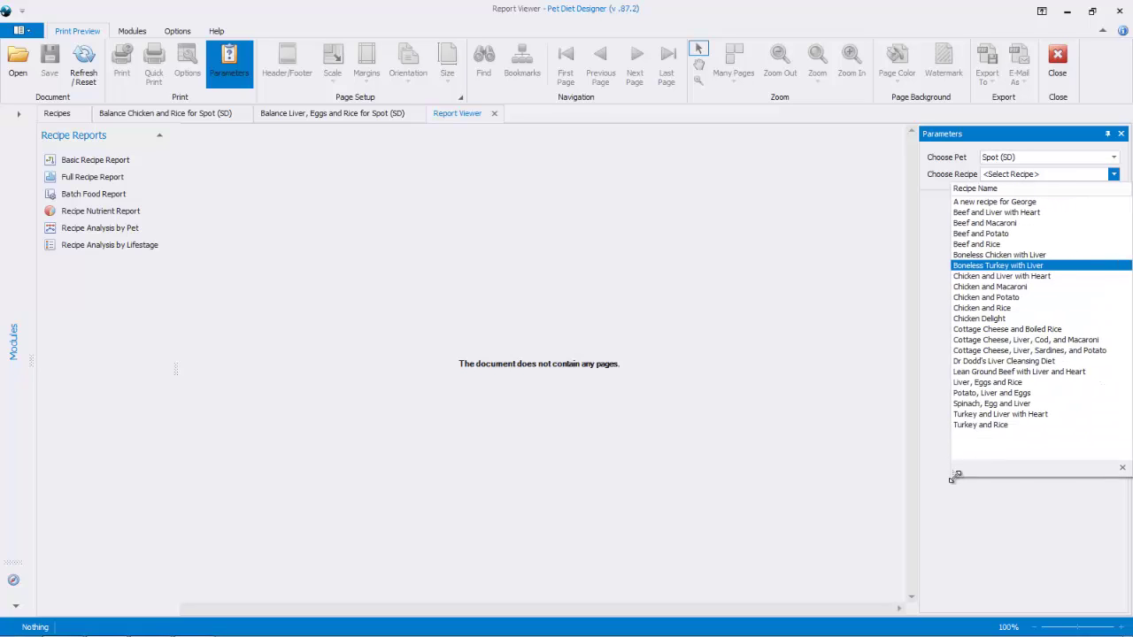
click(984, 310)
click(1096, 209)
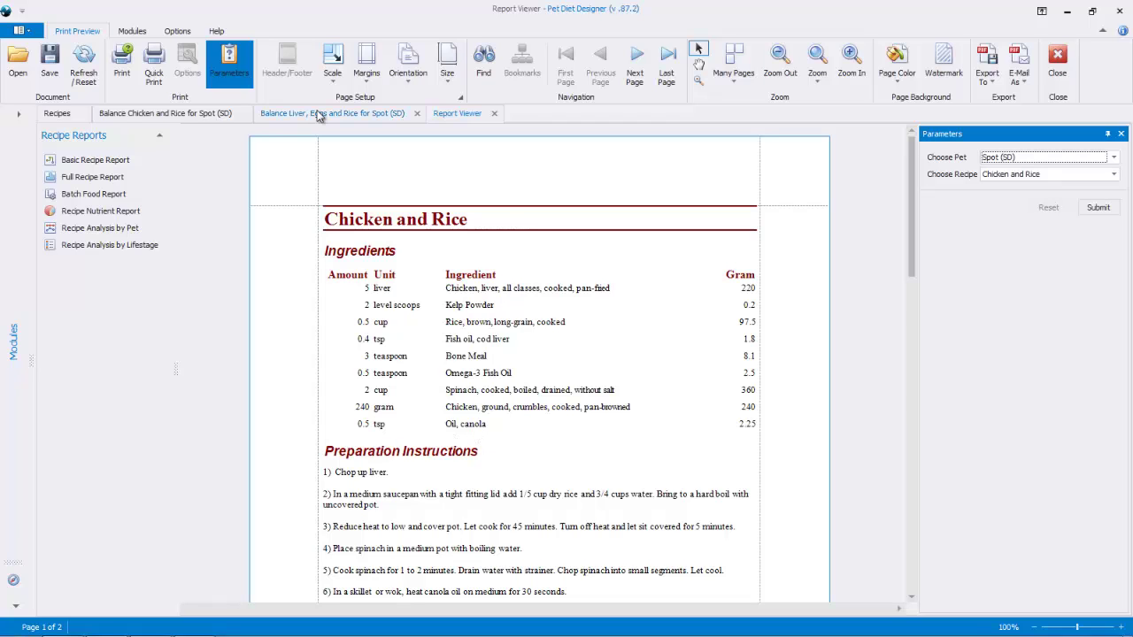
Step: Move canola oil up one row in the Chicken and Rice ingredient list and regenerate the recipe report
click(186, 115)
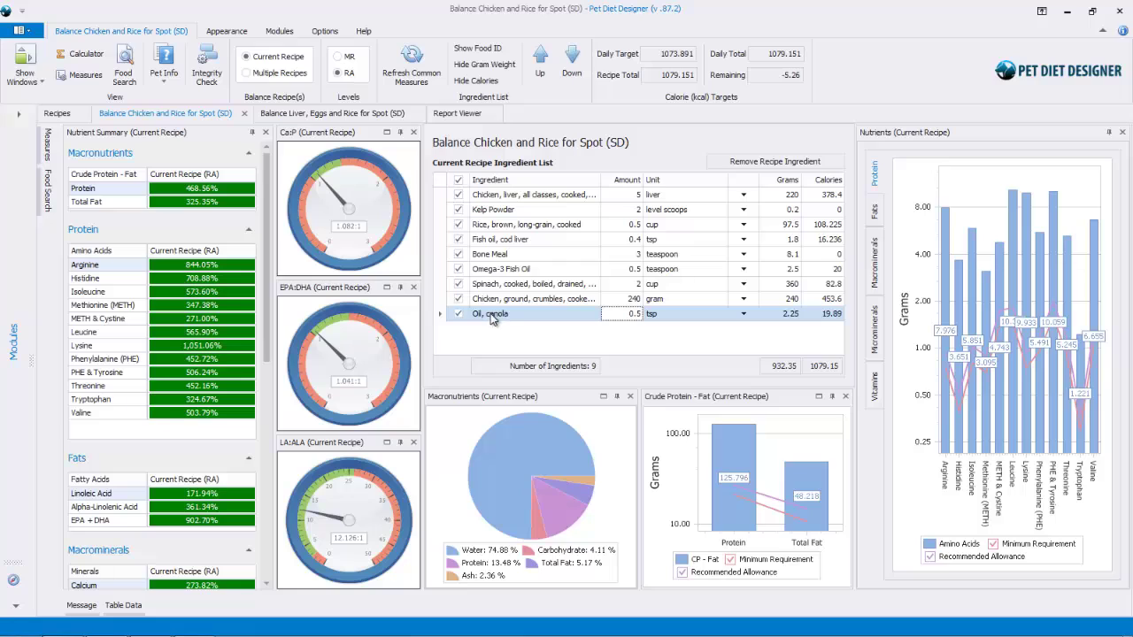
click(542, 59)
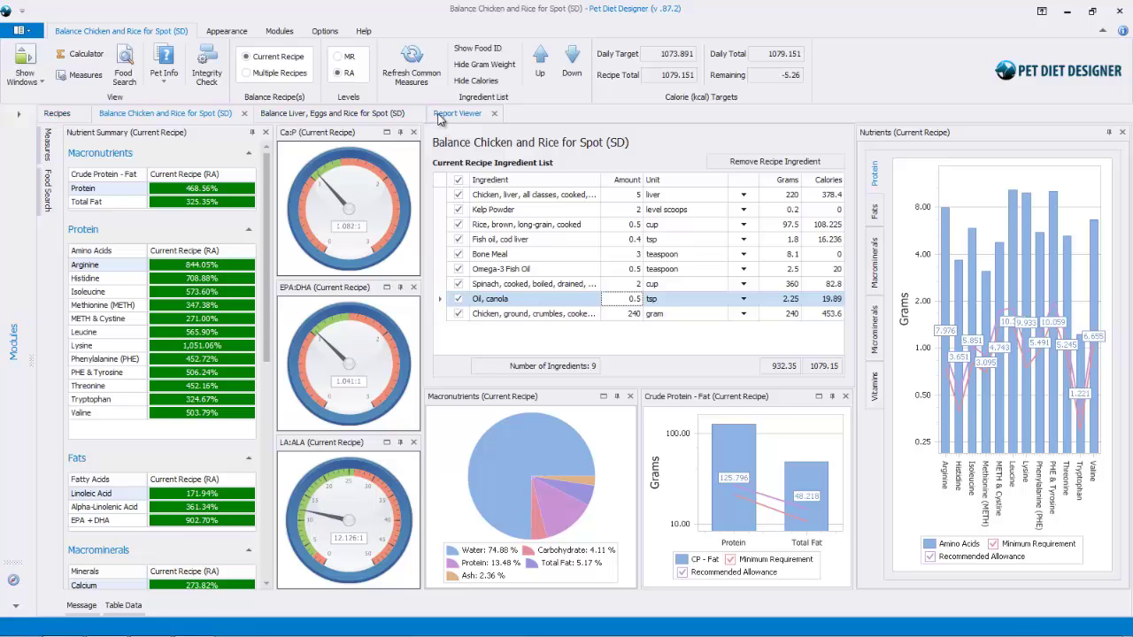
click(448, 115)
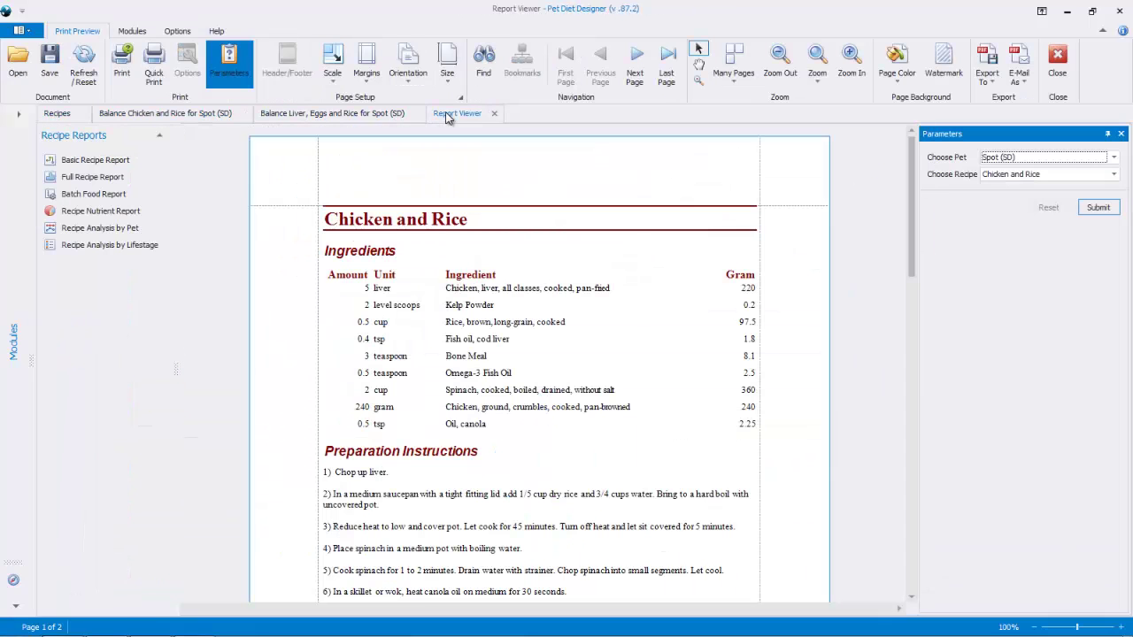
click(1099, 207)
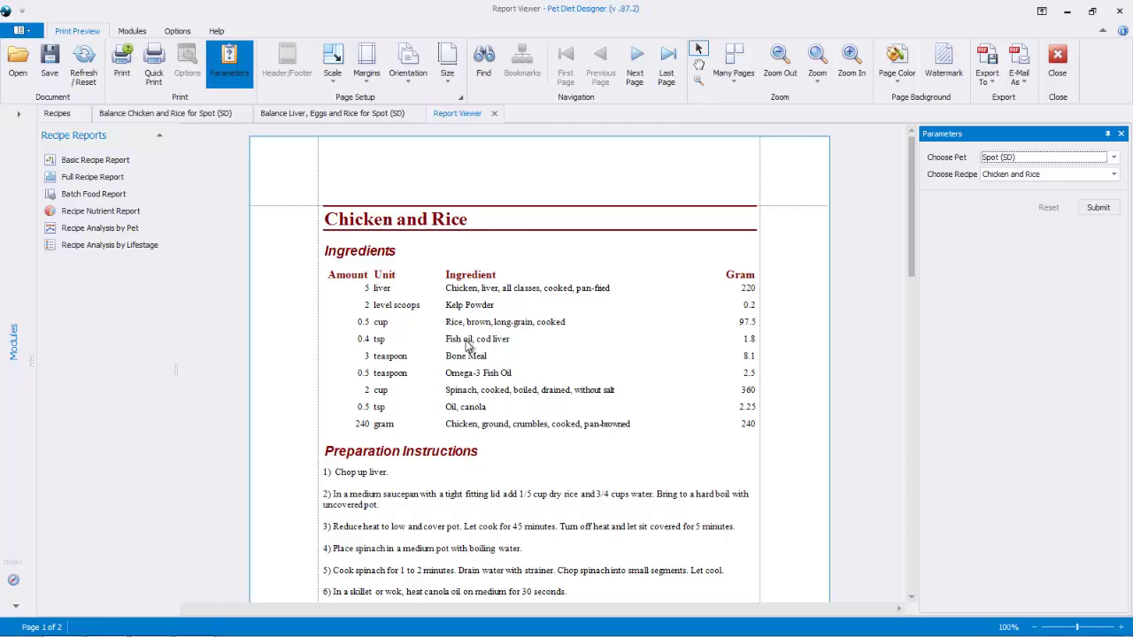
Step: Refresh the common measures for Chicken and Rice and hide the gram weight and calories columns
click(193, 120)
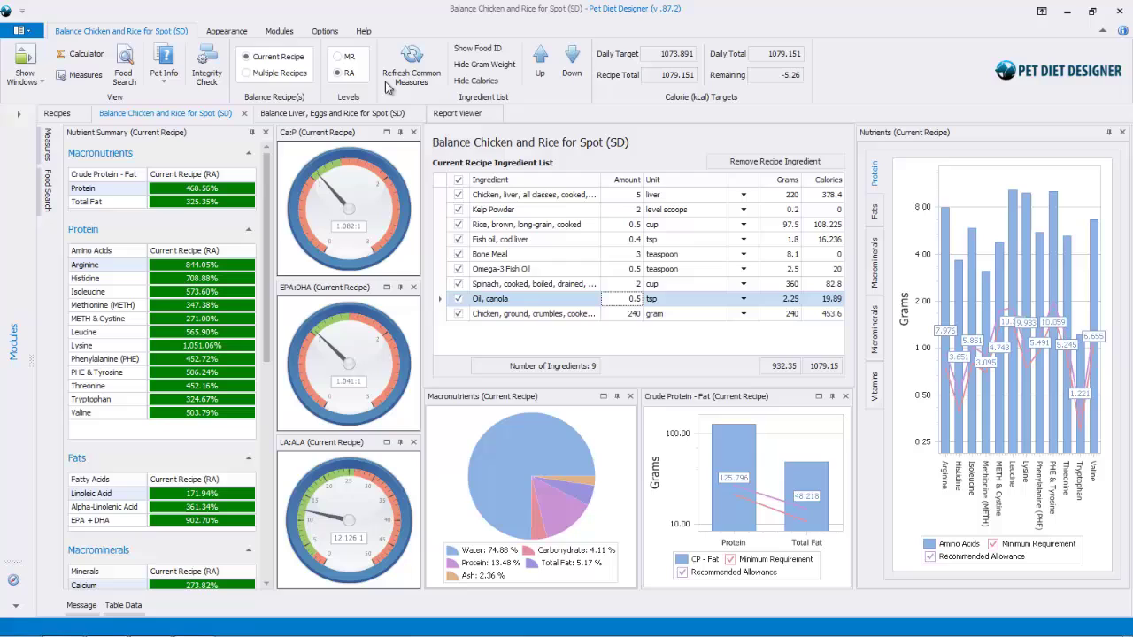
click(411, 71)
click(485, 65)
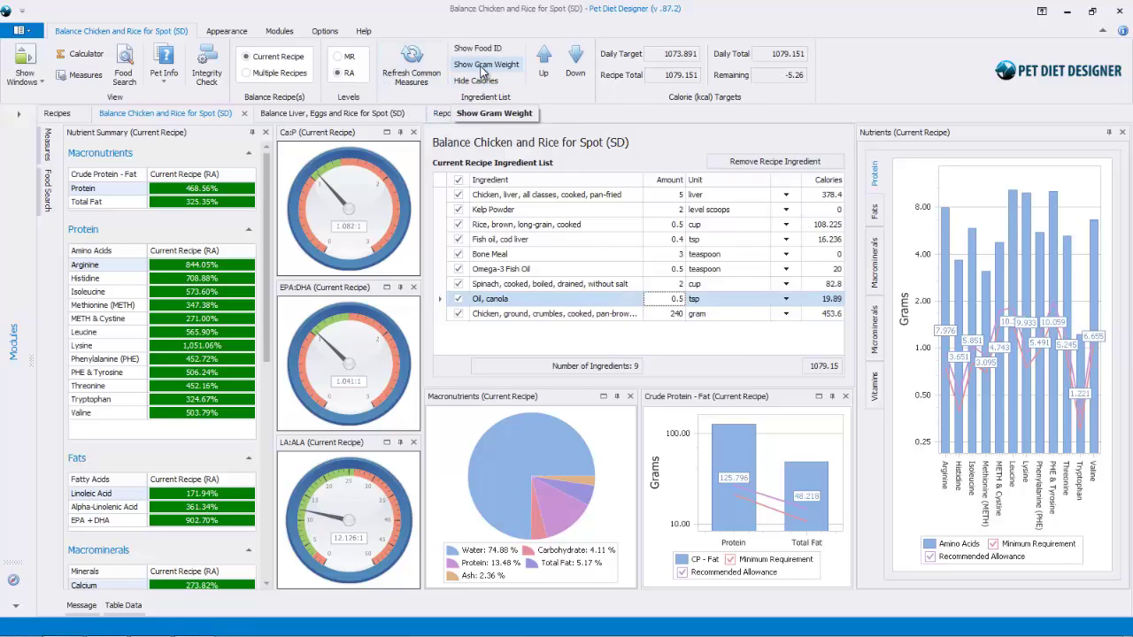
click(494, 81)
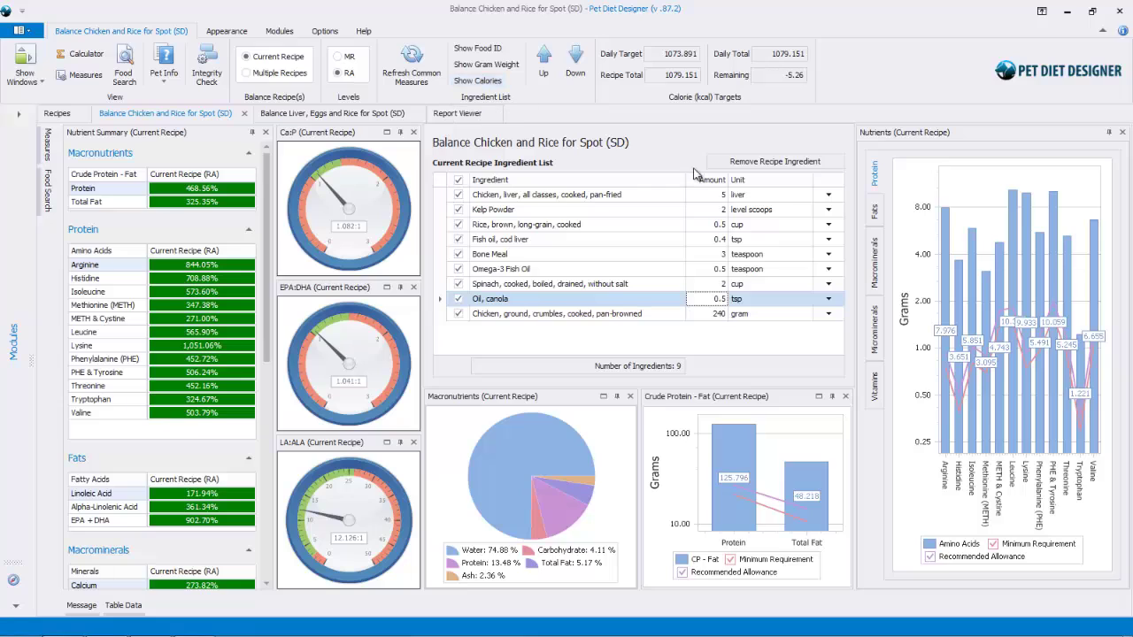
Step: Check the unit options for Omega-3 Fish Oil and show the food ID column in the ingredient list
click(830, 272)
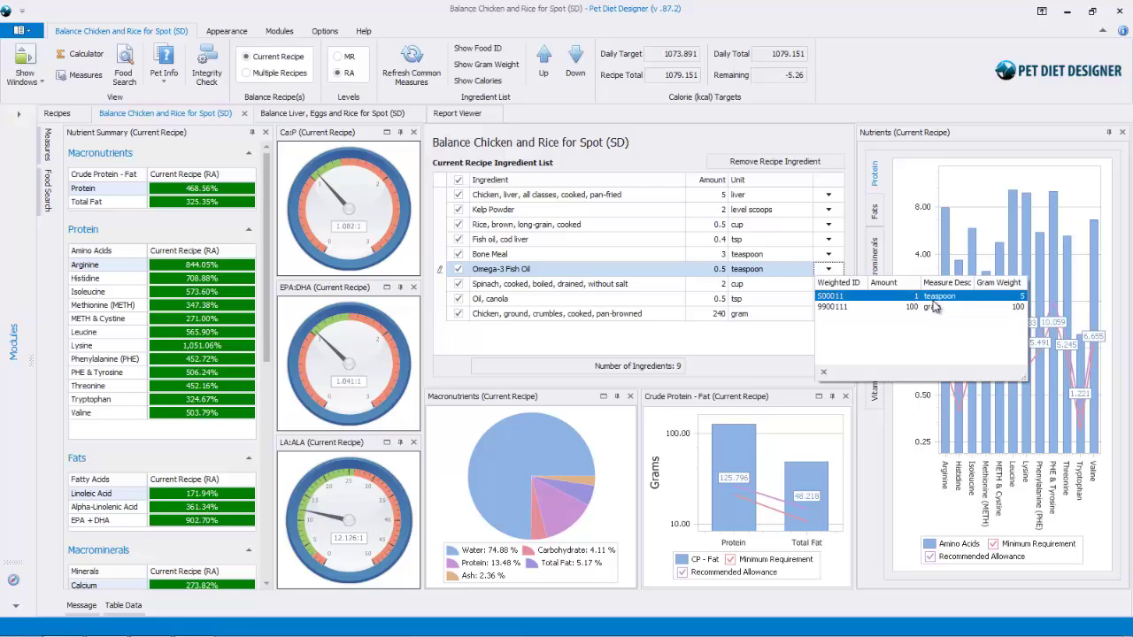
click(830, 272)
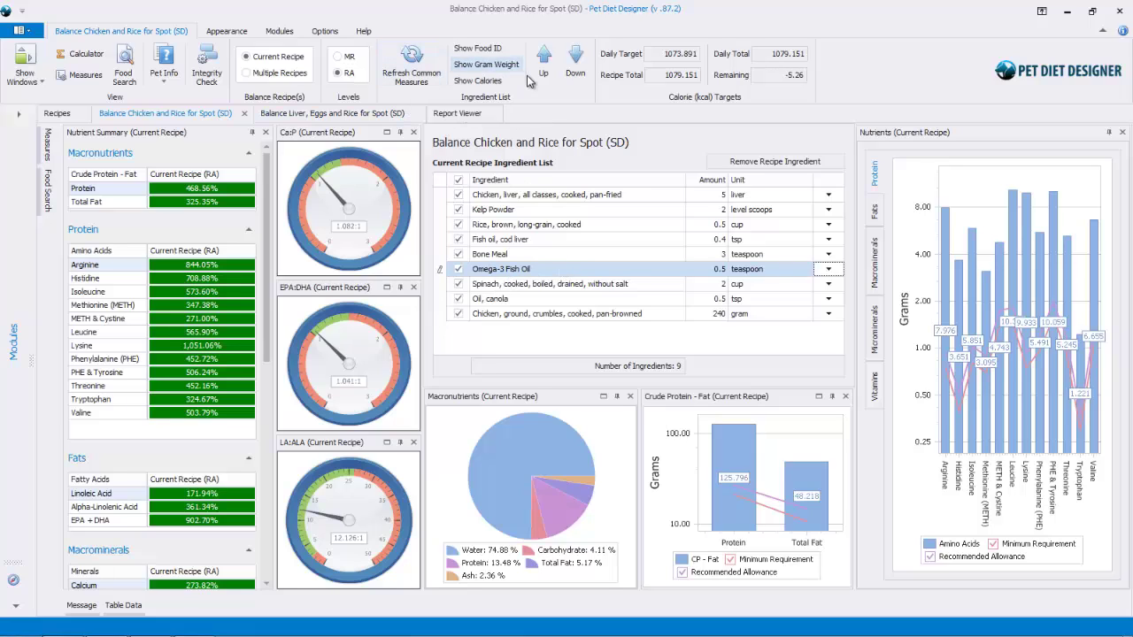
click(477, 48)
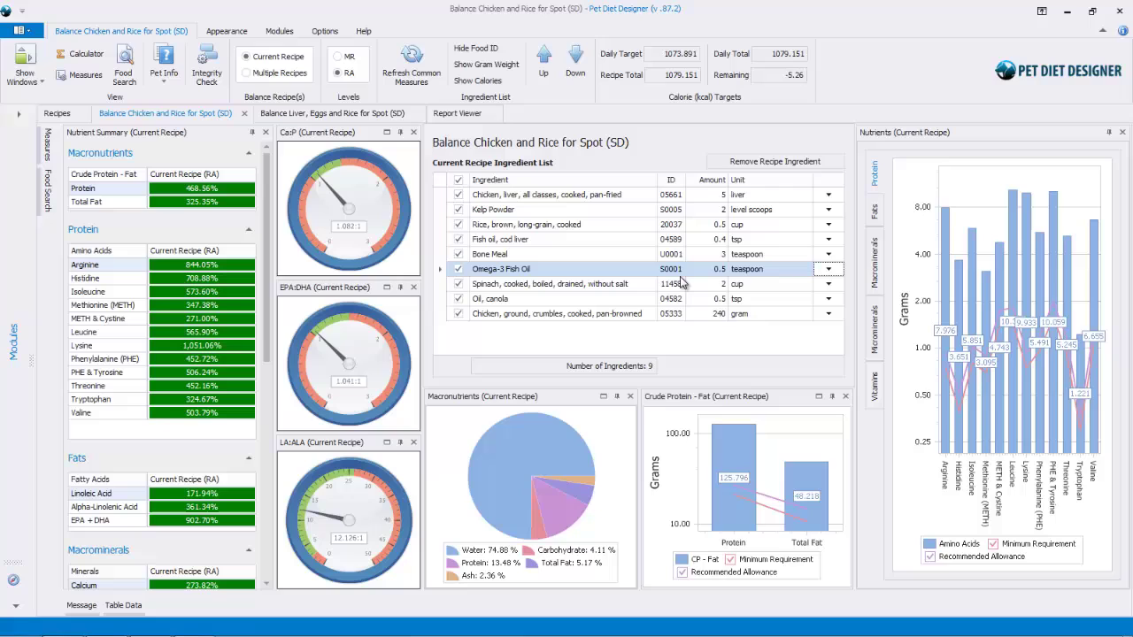
Step: Search the Foods / Supplements module for ID s0001 and open the Omega-3 Fish Oil record
click(272, 33)
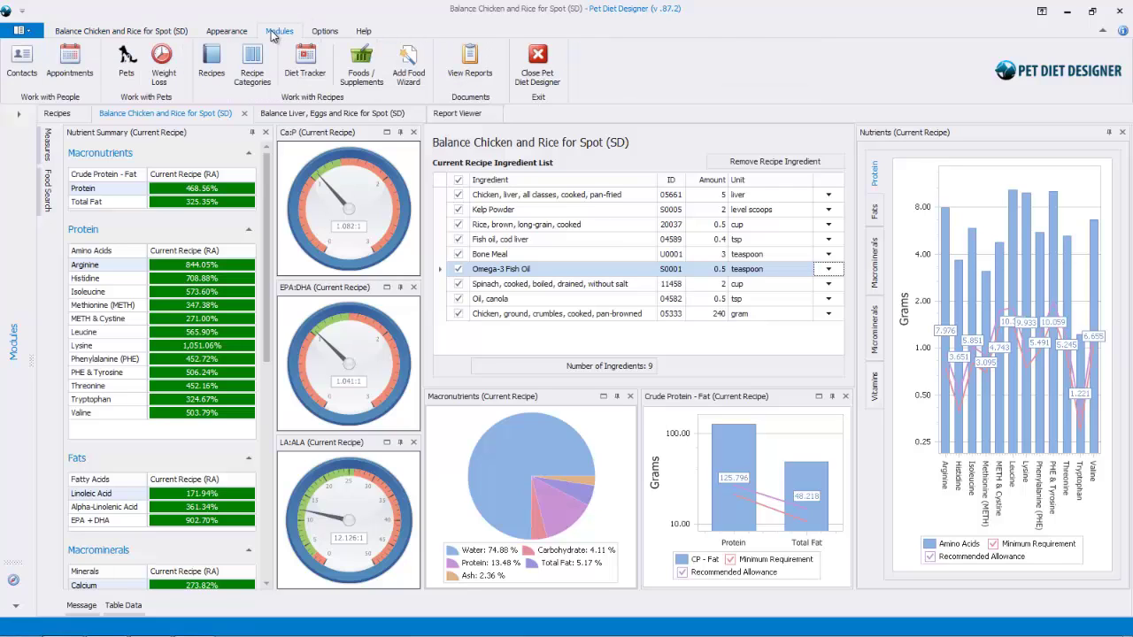
click(363, 71)
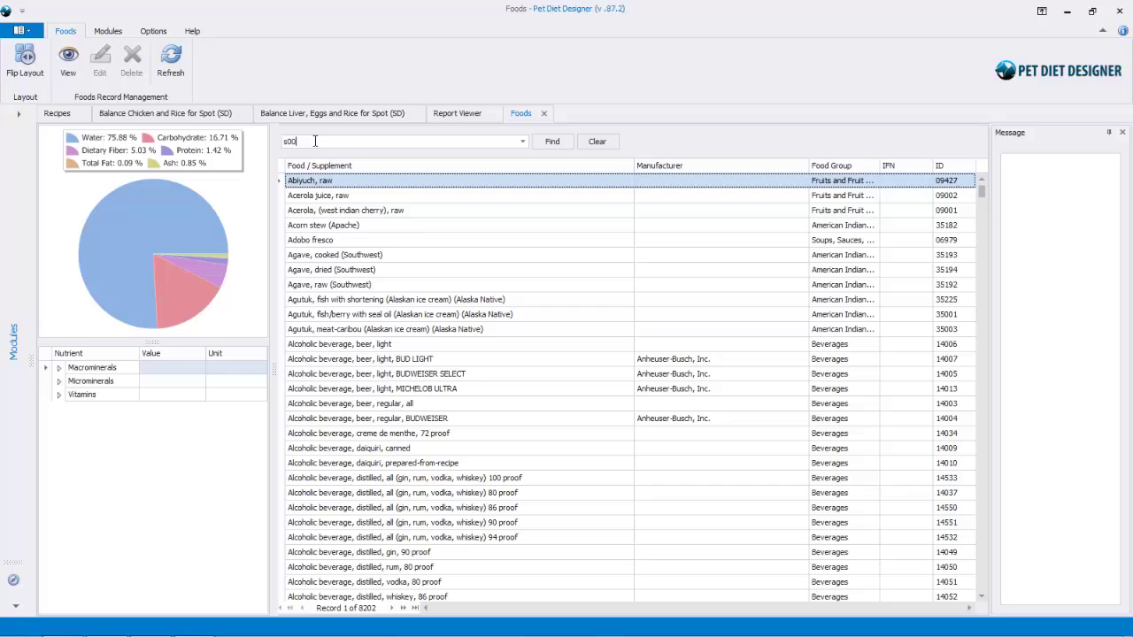
key(Return)
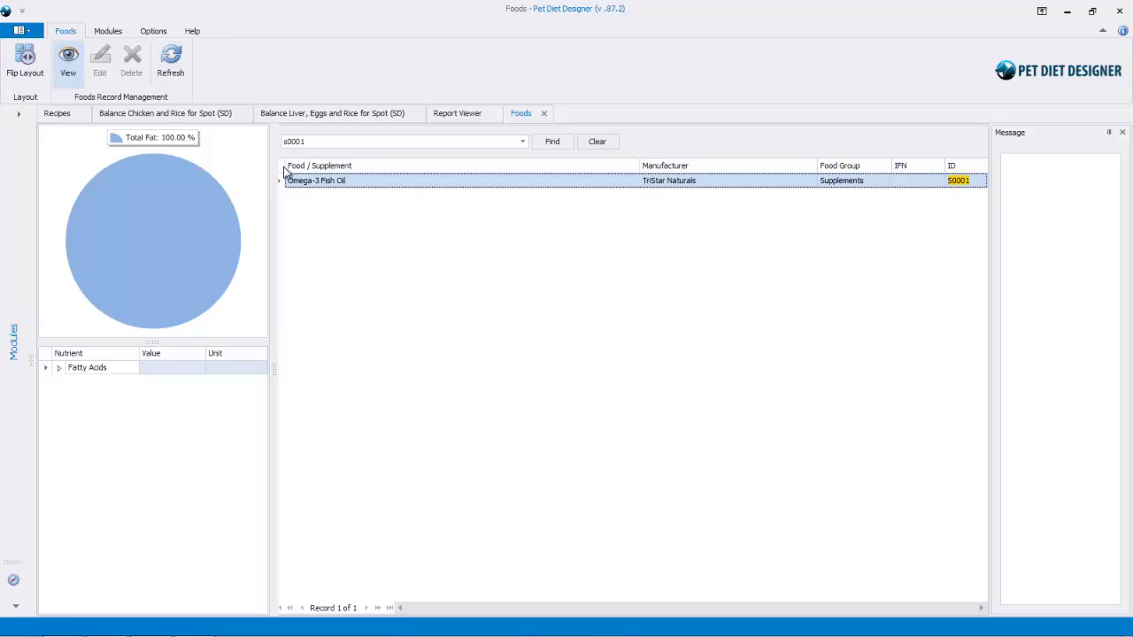
double_click(321, 182)
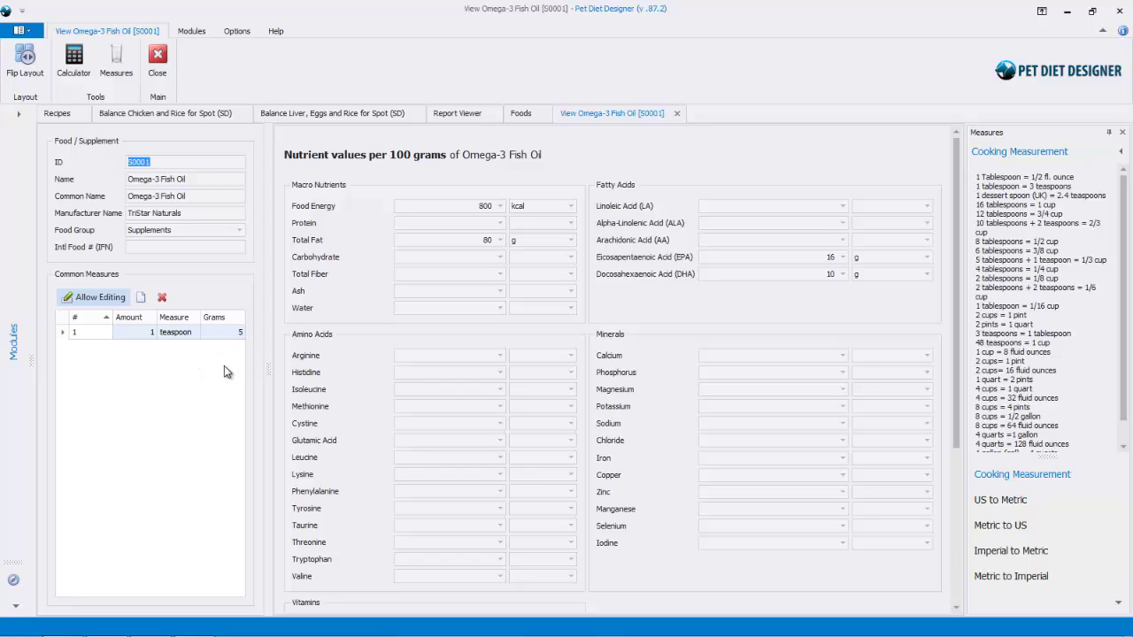
Step: Add a common measure of 1 tablespoon with a gram weight of 15 to Omega-3 Fish Oil
click(141, 297)
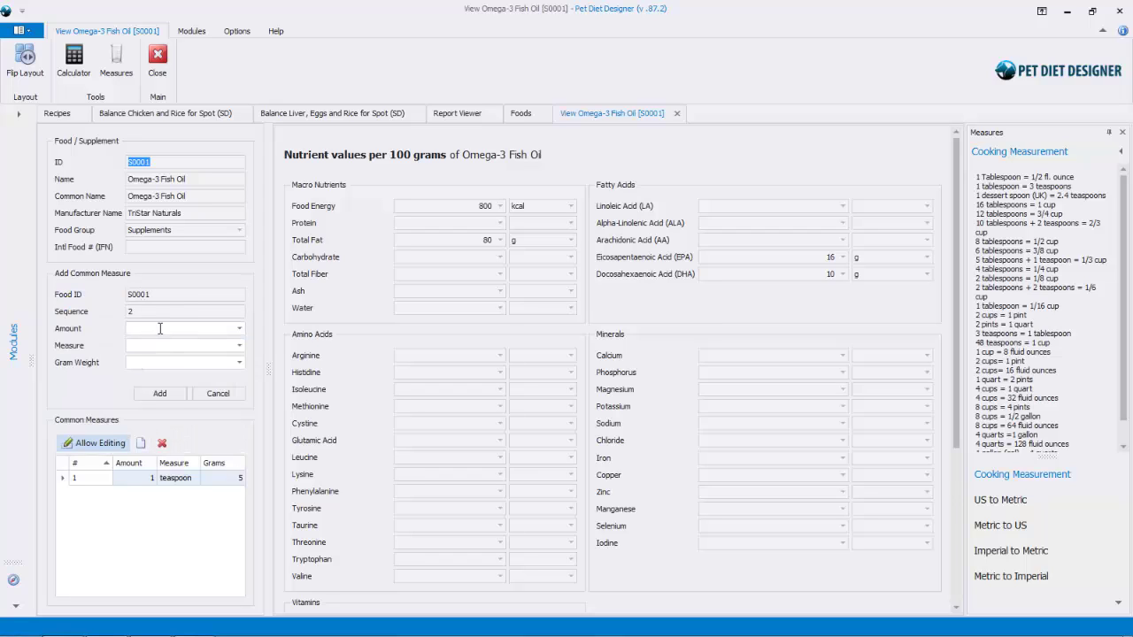
click(218, 331)
text(tablespoon)
key(Tab)
click(159, 395)
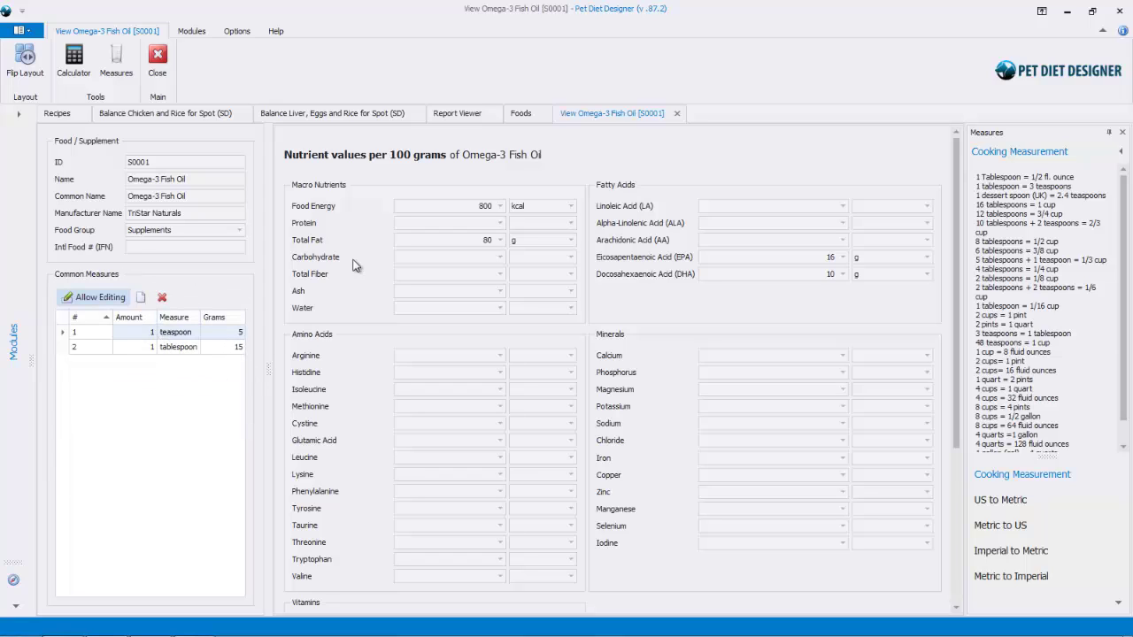
Step: Refresh the common measures in the Chicken and Rice balance and check the unit options for Omega-3 Fish Oil
click(181, 112)
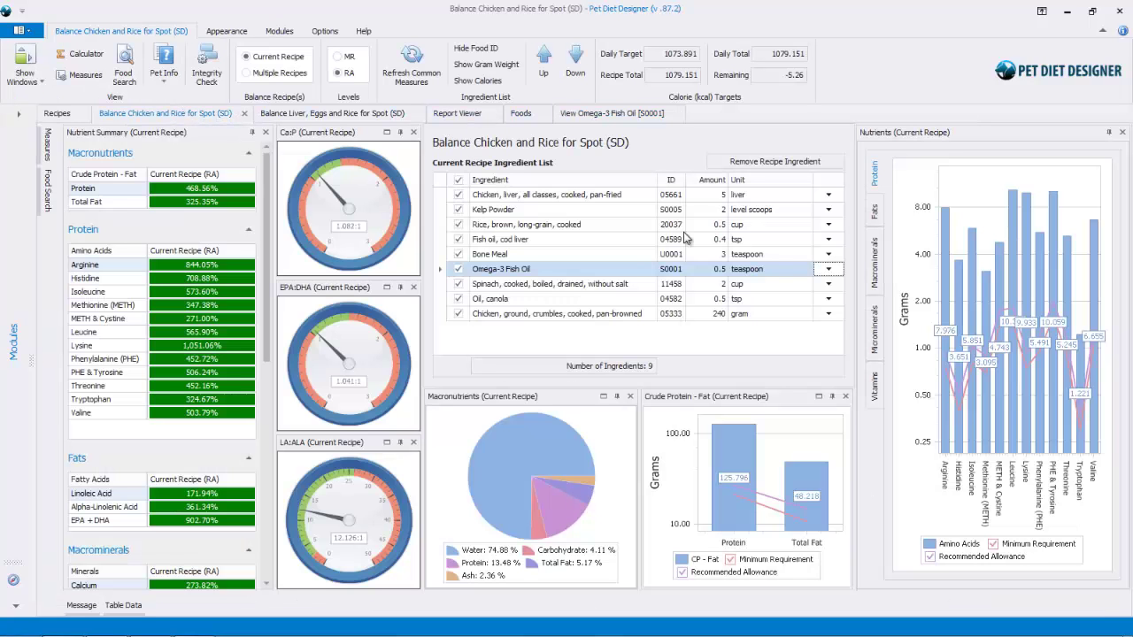
click(829, 270)
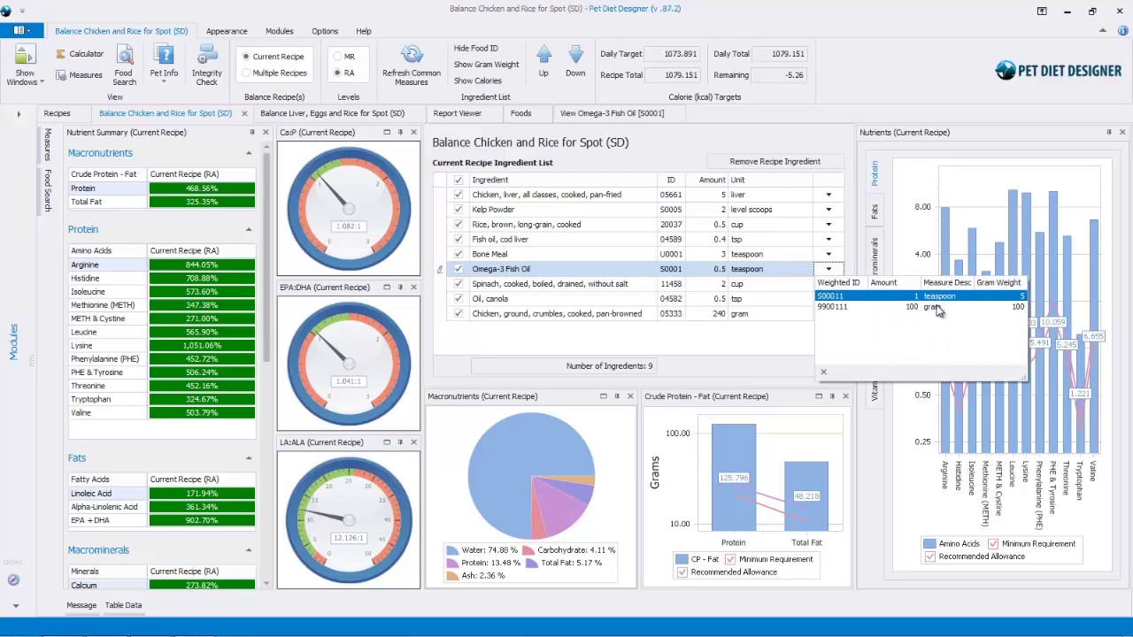
click(829, 269)
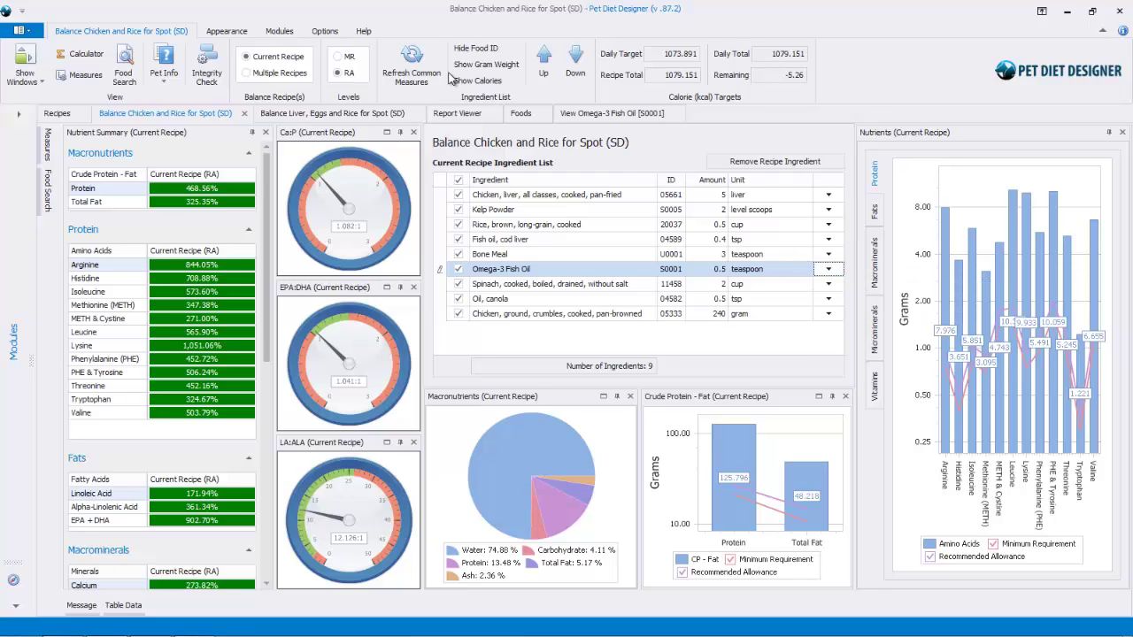
click(415, 68)
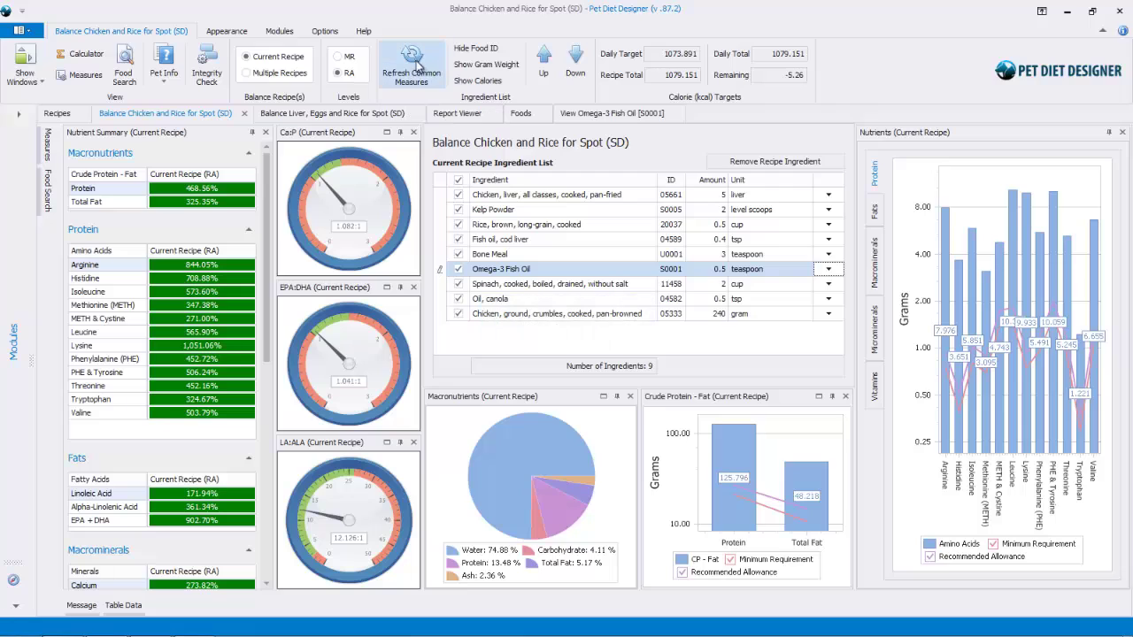
click(830, 269)
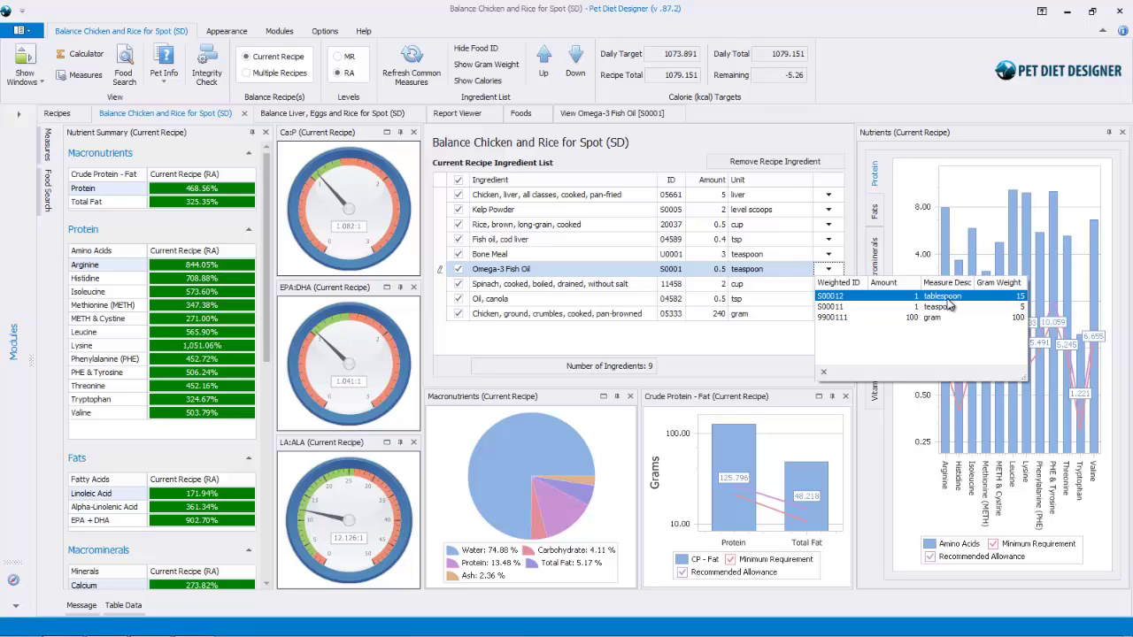
click(764, 134)
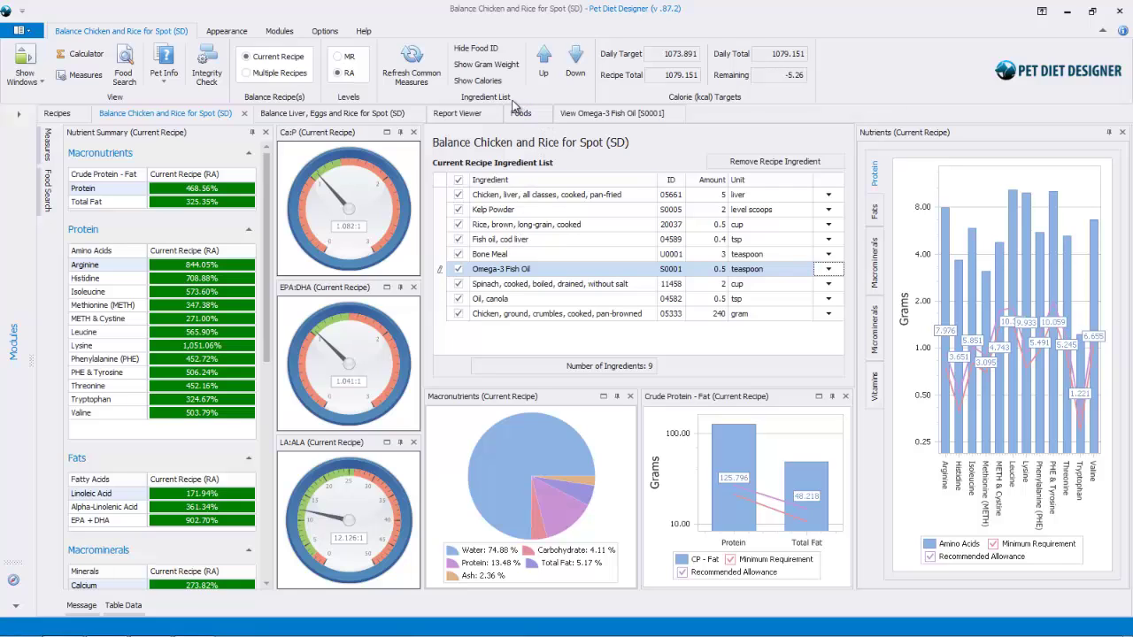
Step: Run the integrity check on Chicken and Rice, review all nutrient statuses and run the repair
click(210, 71)
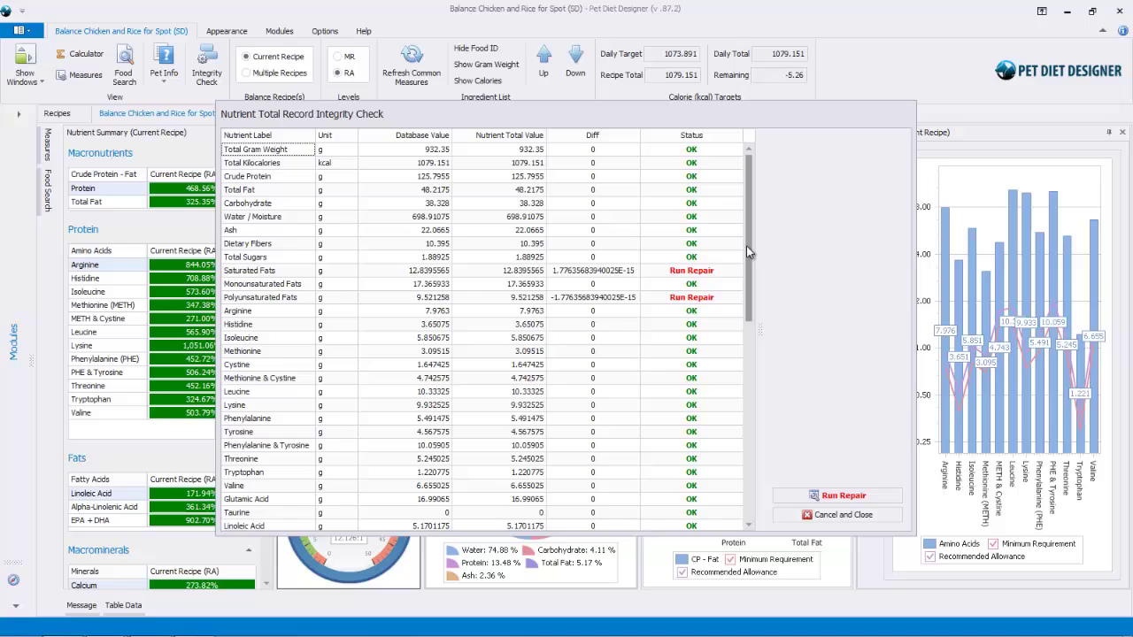
drag(747, 245, 746, 217)
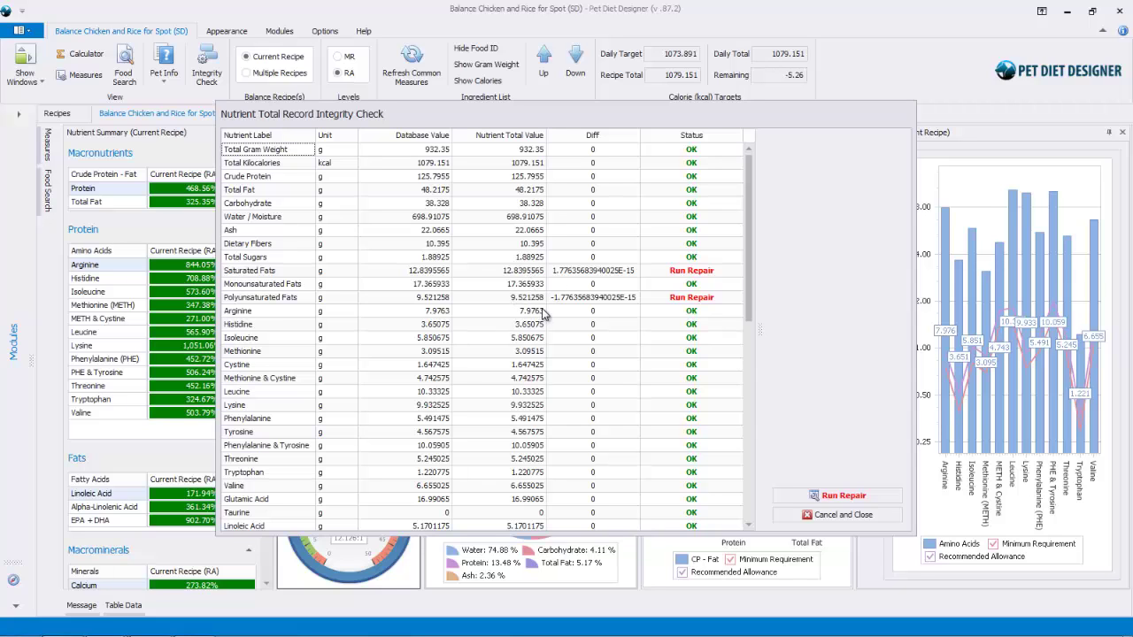
drag(752, 304, 751, 502)
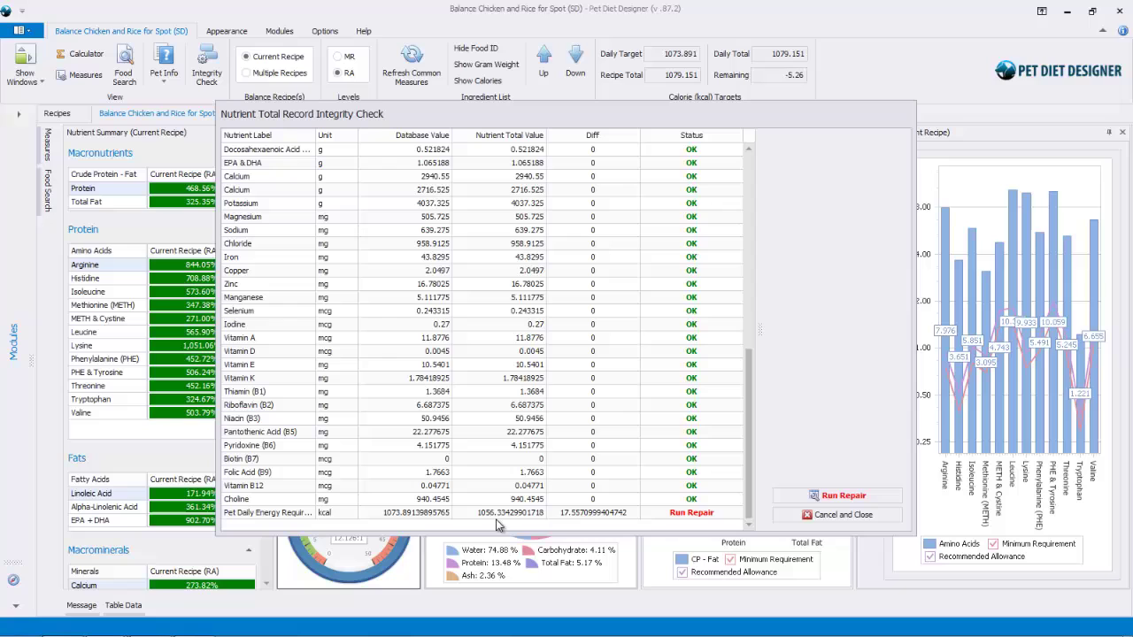
click(839, 496)
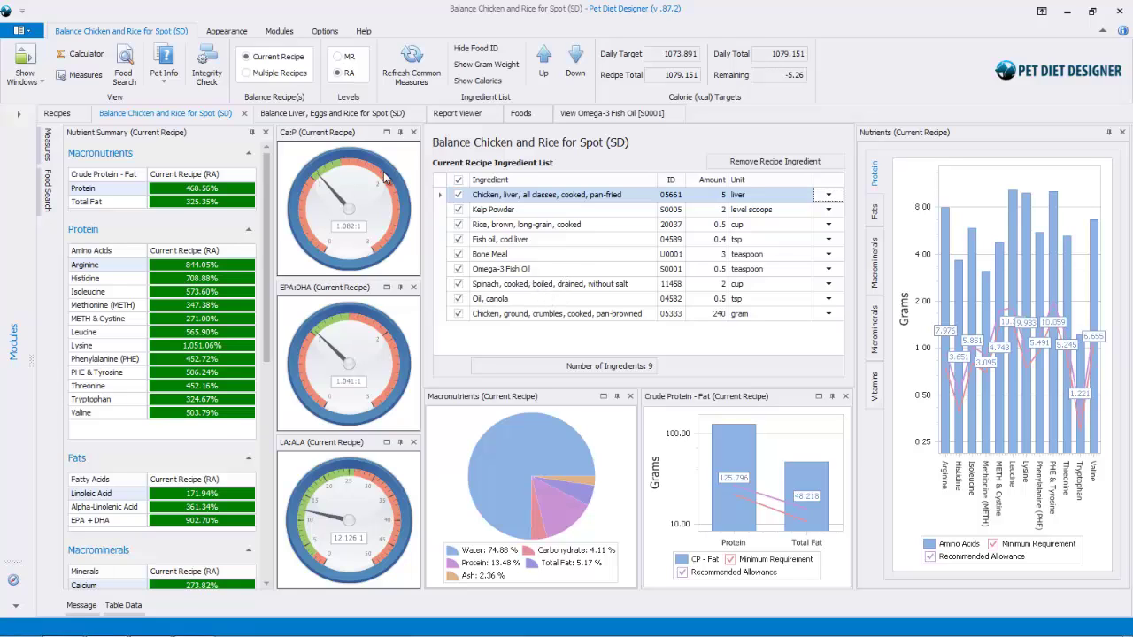
Step: Repeat the integrity check on Chicken and Rice, review the statuses through the last row and close the check
click(207, 75)
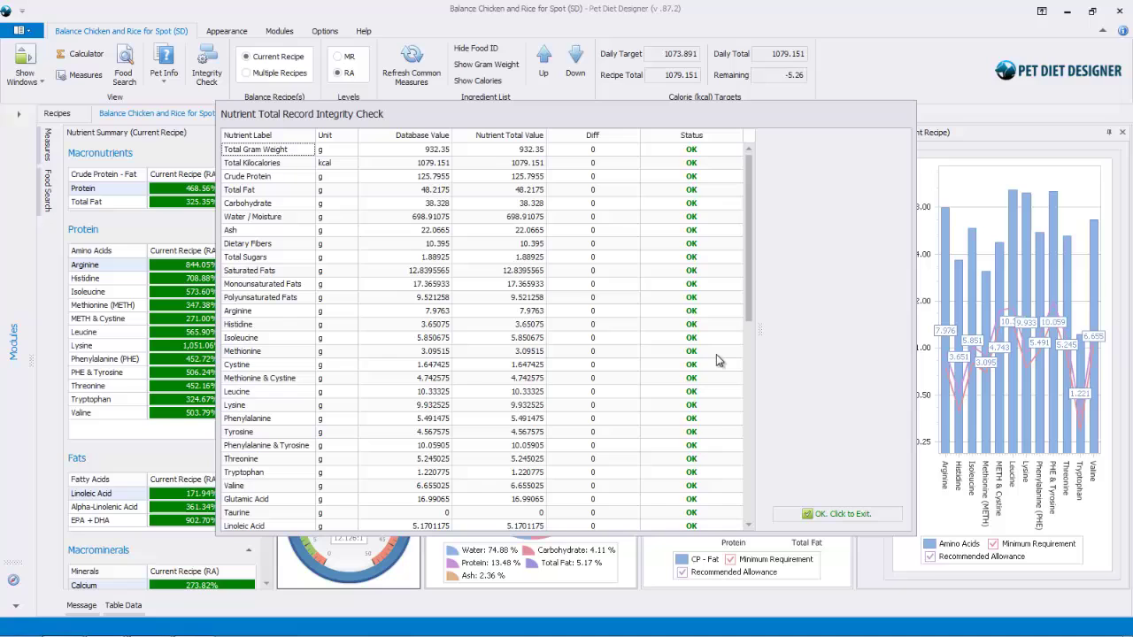
drag(751, 212, 752, 425)
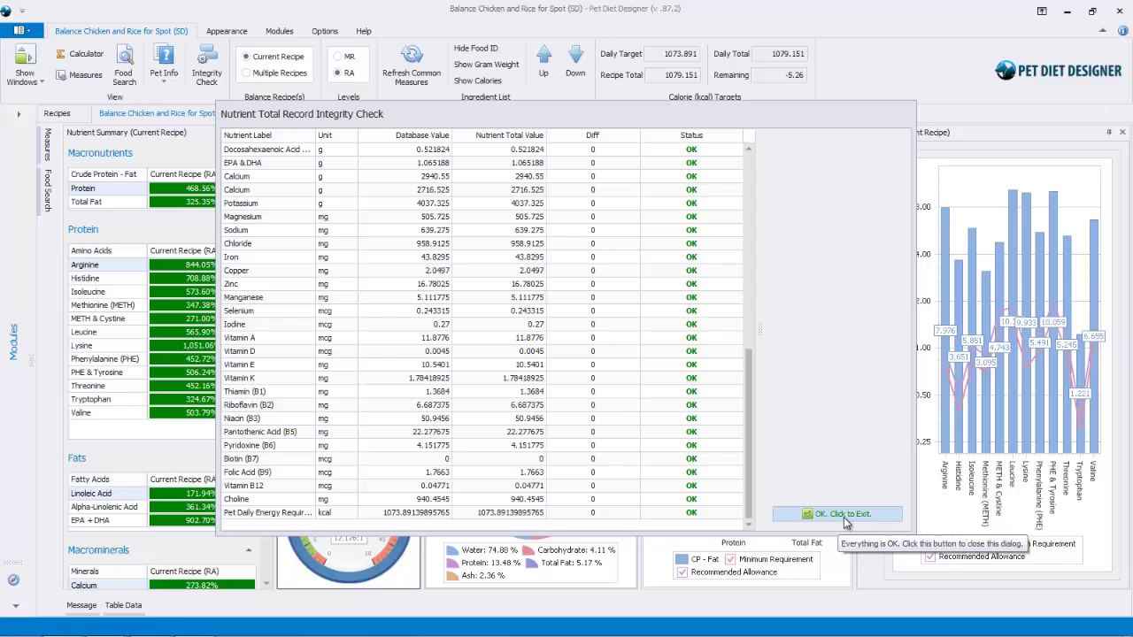
click(844, 515)
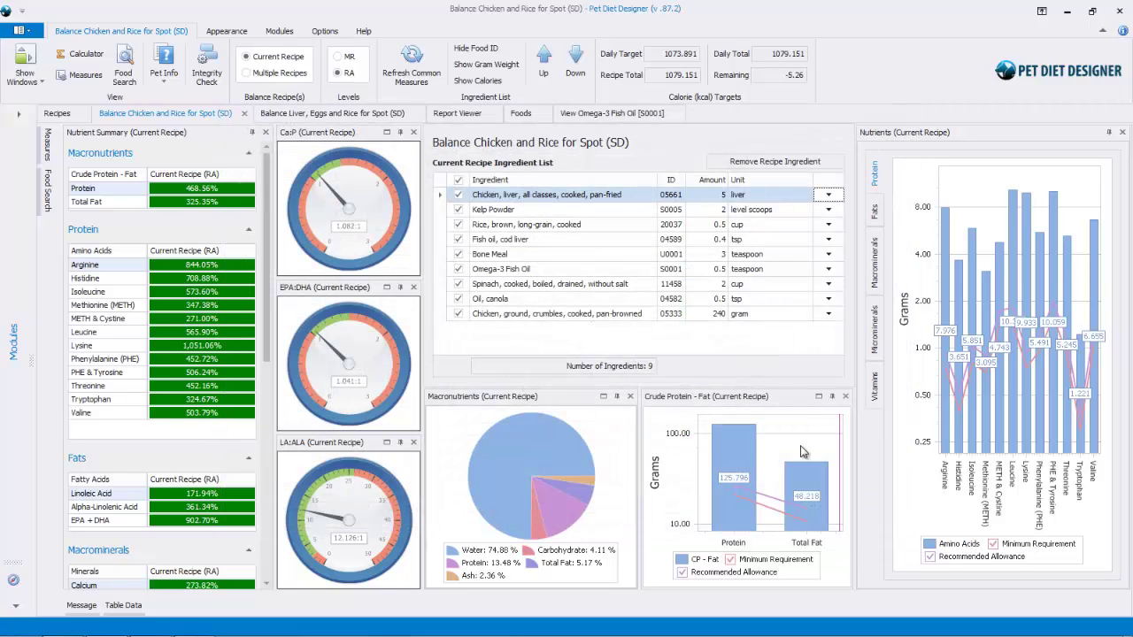
Step: Run the integrity check on Liver, Eggs and Rice, review its last rows and close it without repairing
click(304, 114)
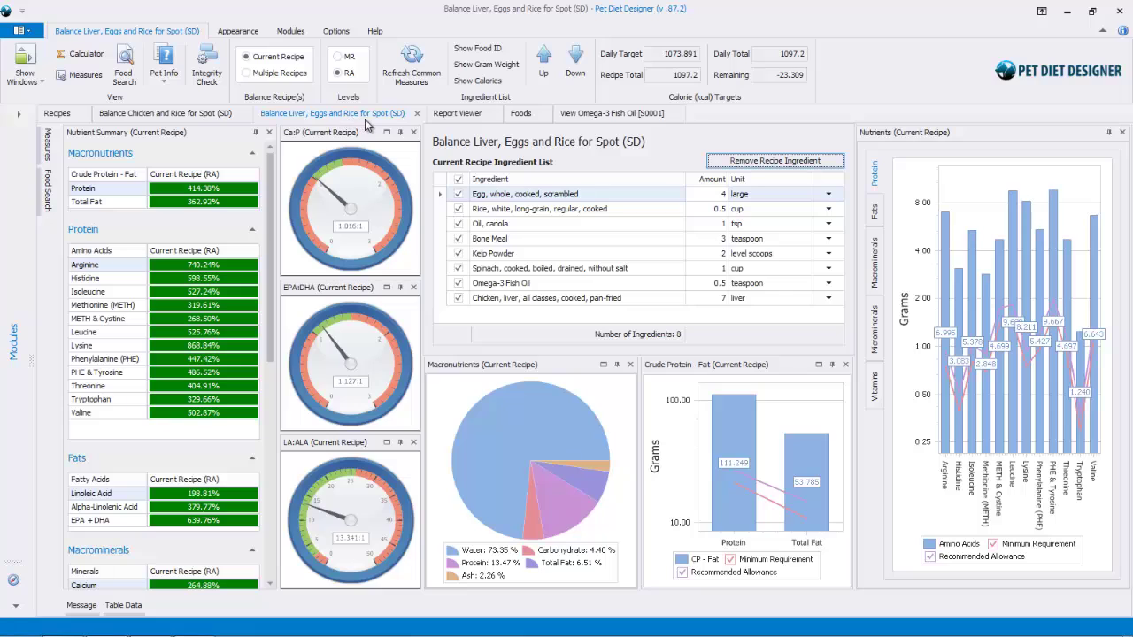
click(214, 75)
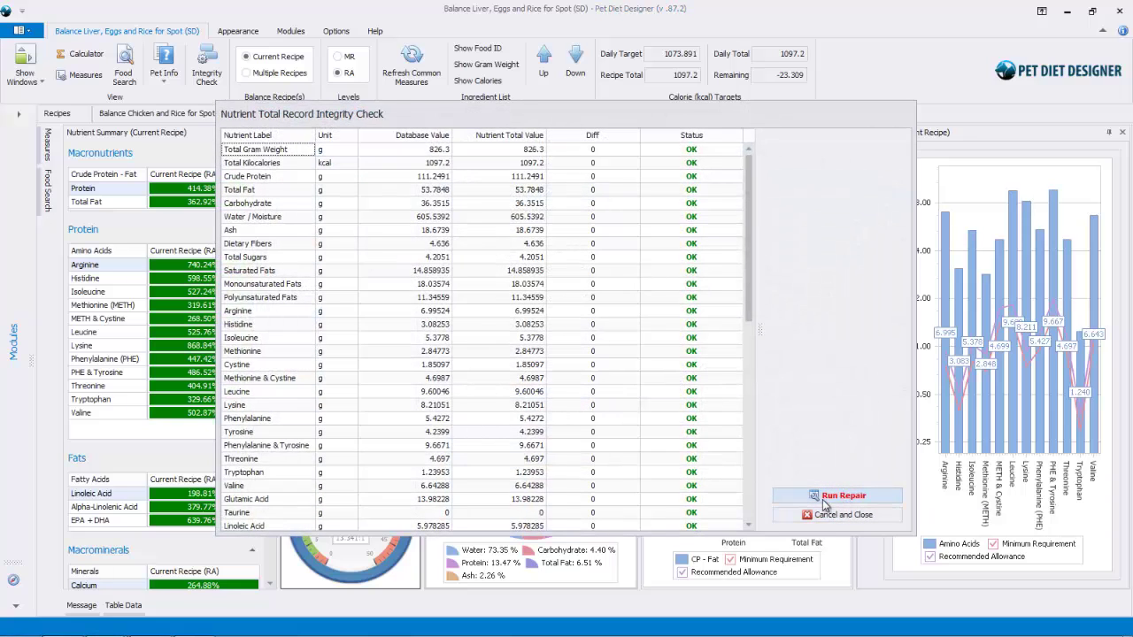
drag(750, 270, 746, 486)
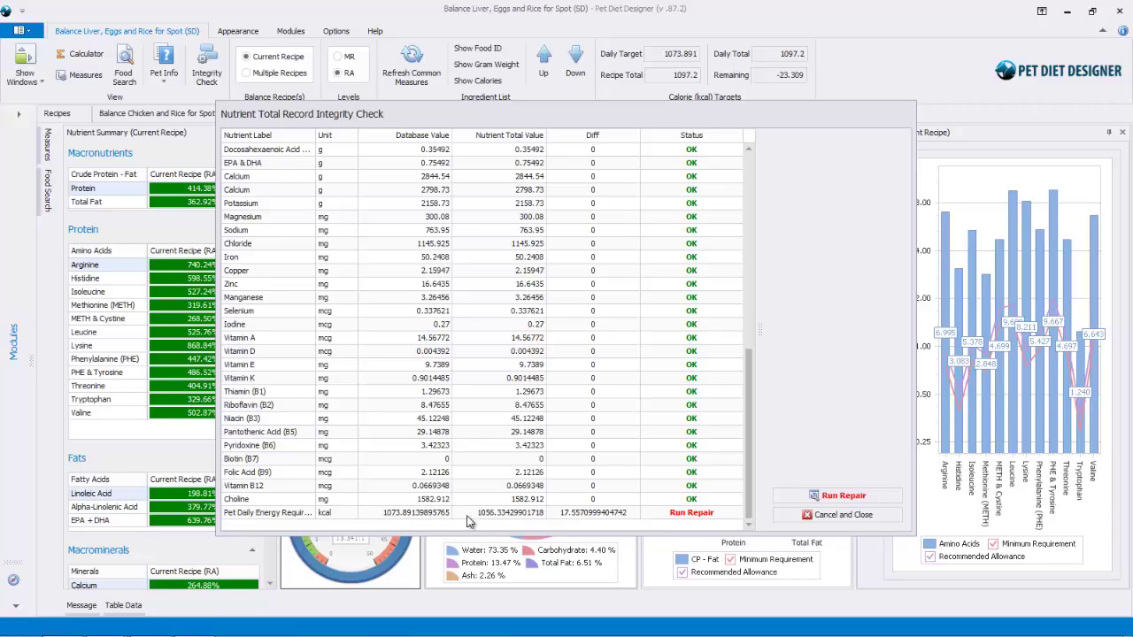
click(837, 515)
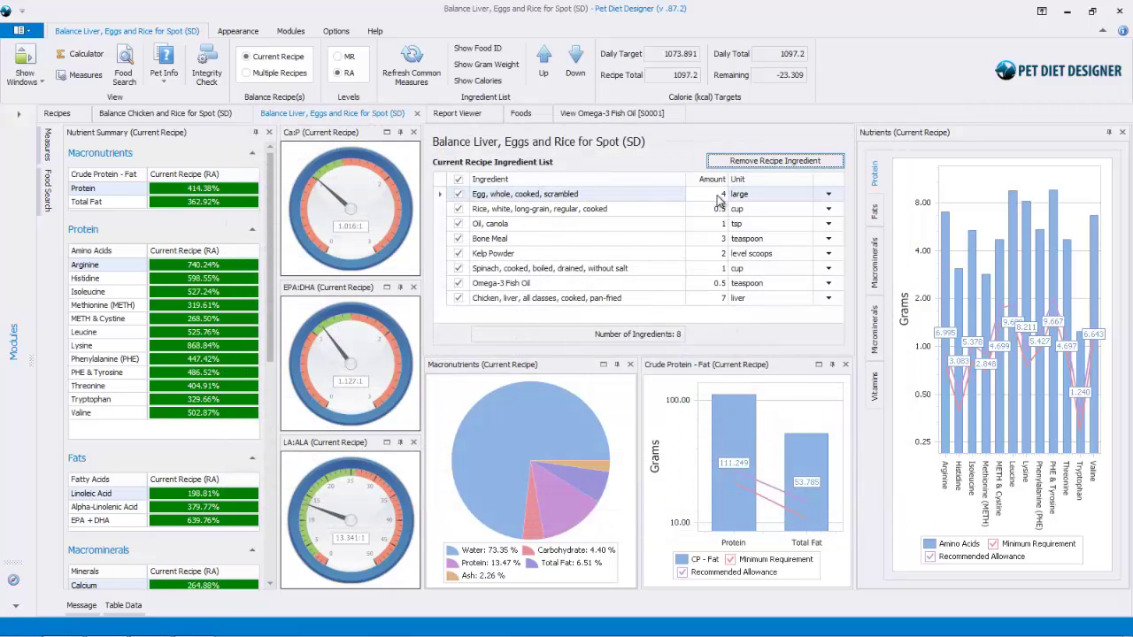
Step: Set the scrambled whole egg amount to 3 large in Liver, Eggs and Rice, and set it back to 4
click(719, 195)
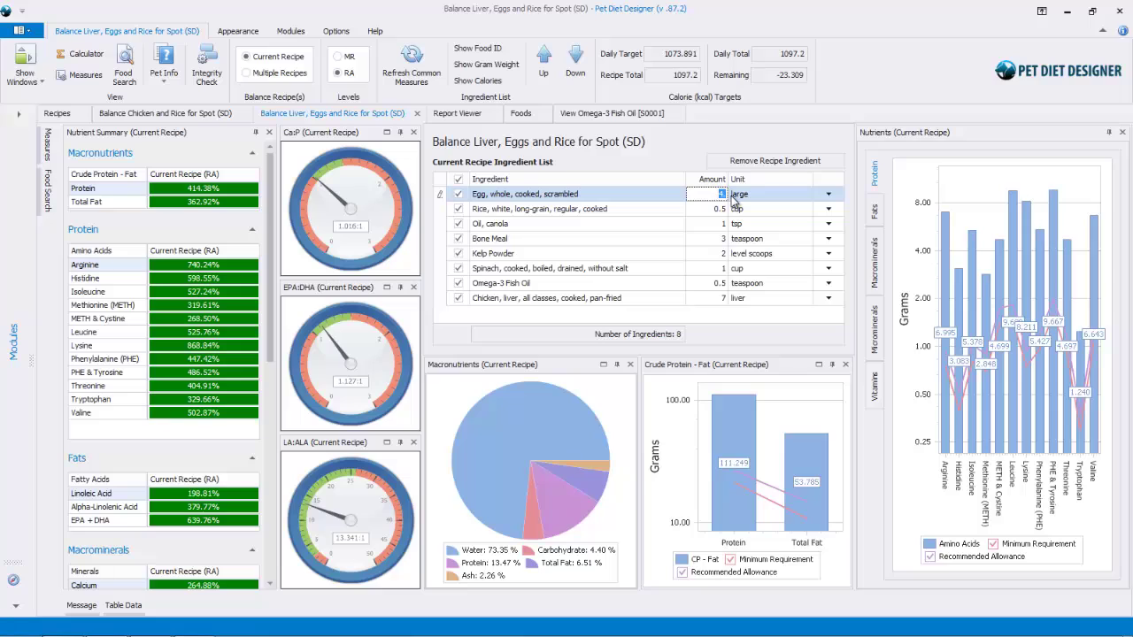
text(3)
key(Return)
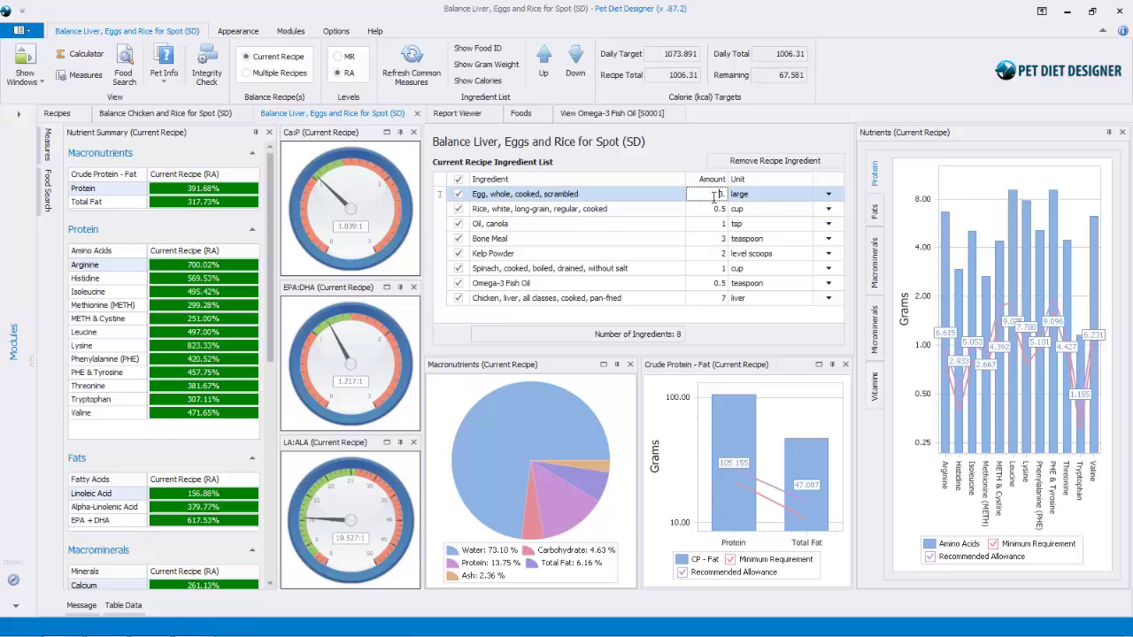
click(713, 197)
key(Return)
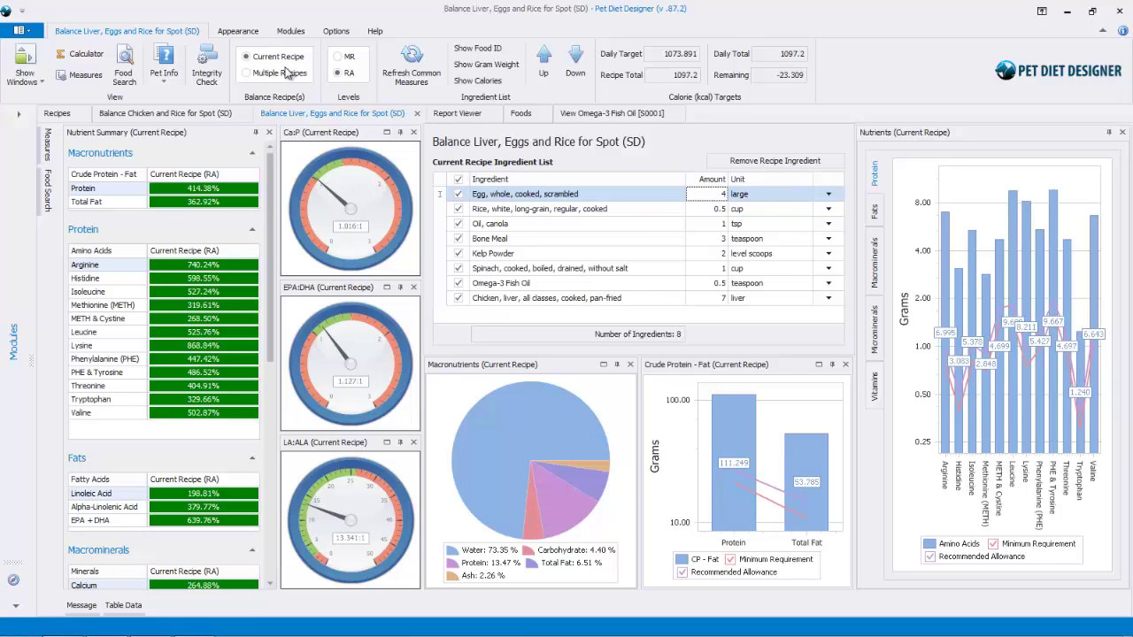
Step: Recheck the integrity of the Liver, Eggs and Rice nutrient totals twice, reviewing the statuses and closing each check
click(207, 67)
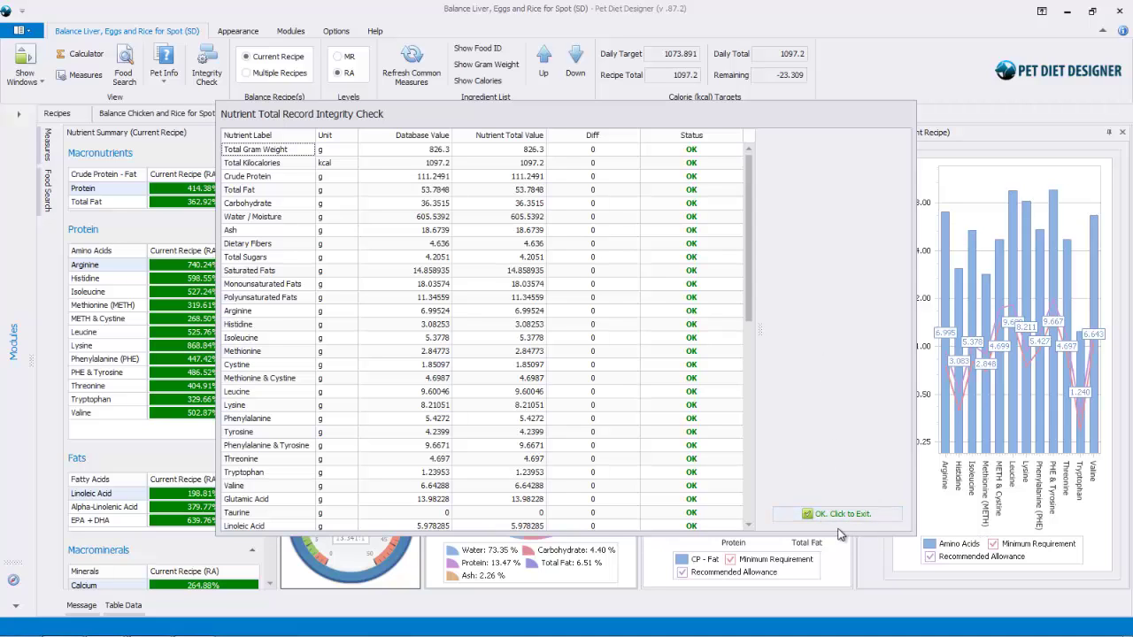
drag(715, 113, 748, 337)
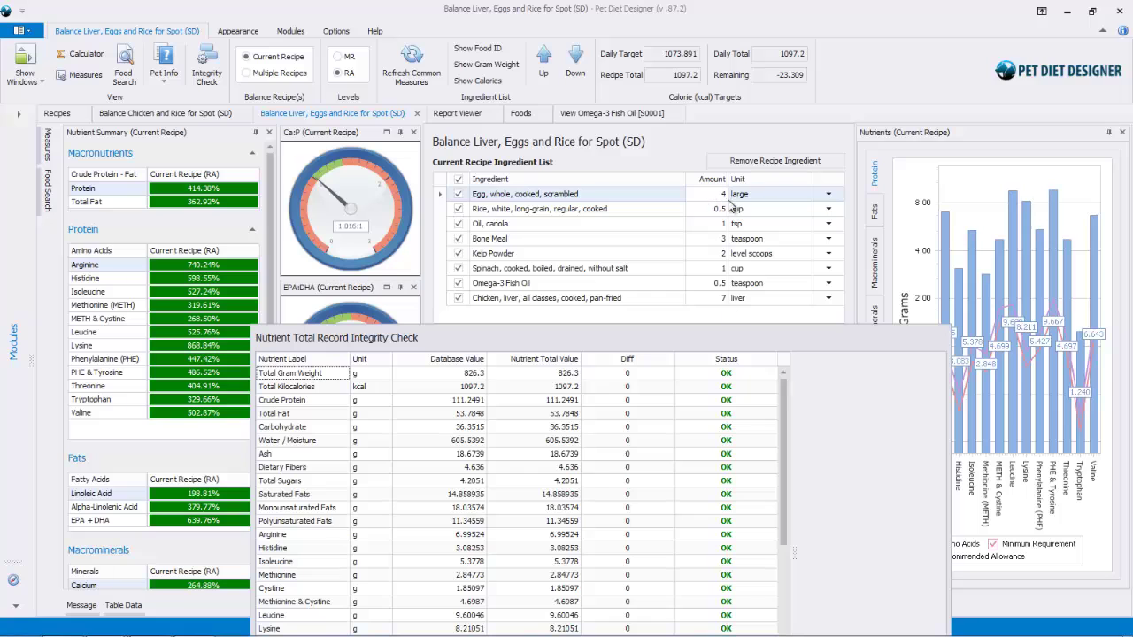
drag(725, 346, 713, 67)
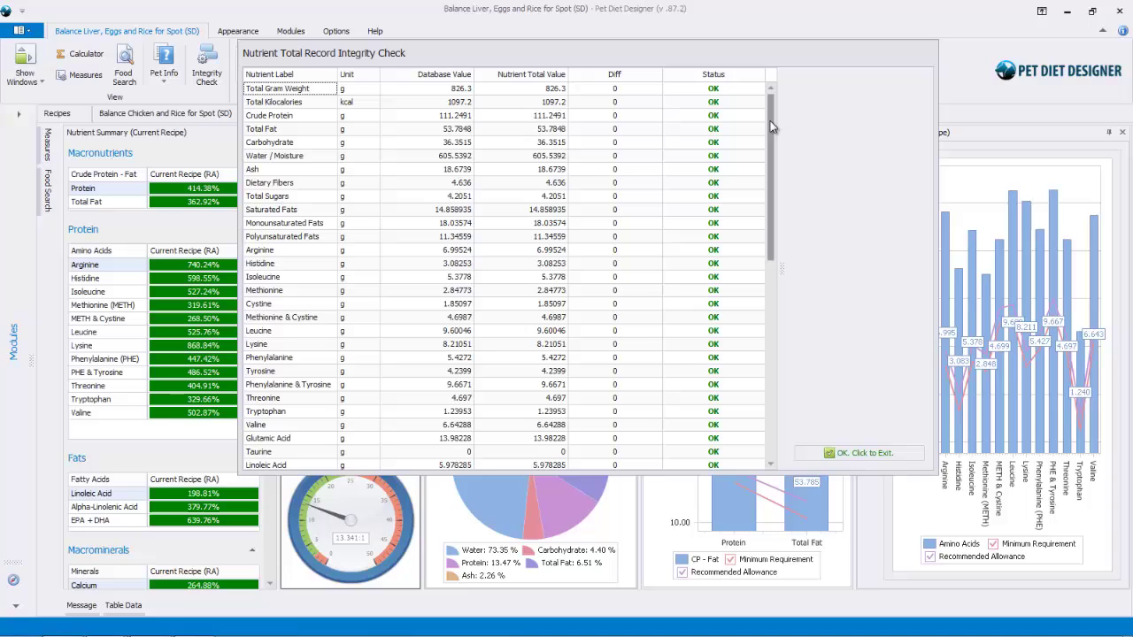
drag(770, 120, 771, 96)
click(866, 452)
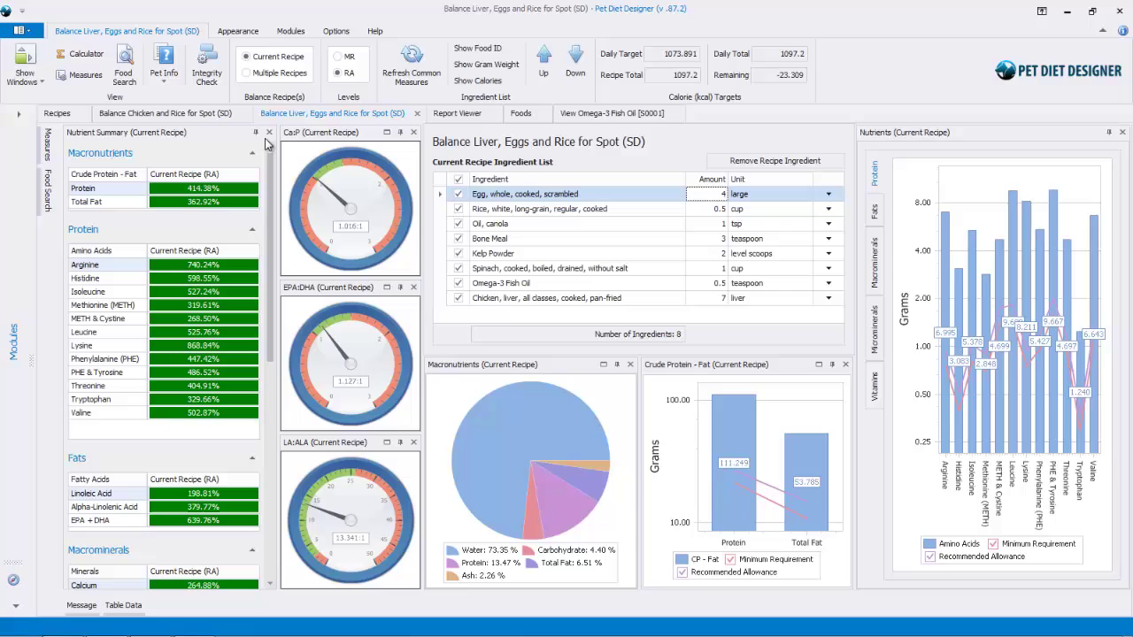
click(208, 73)
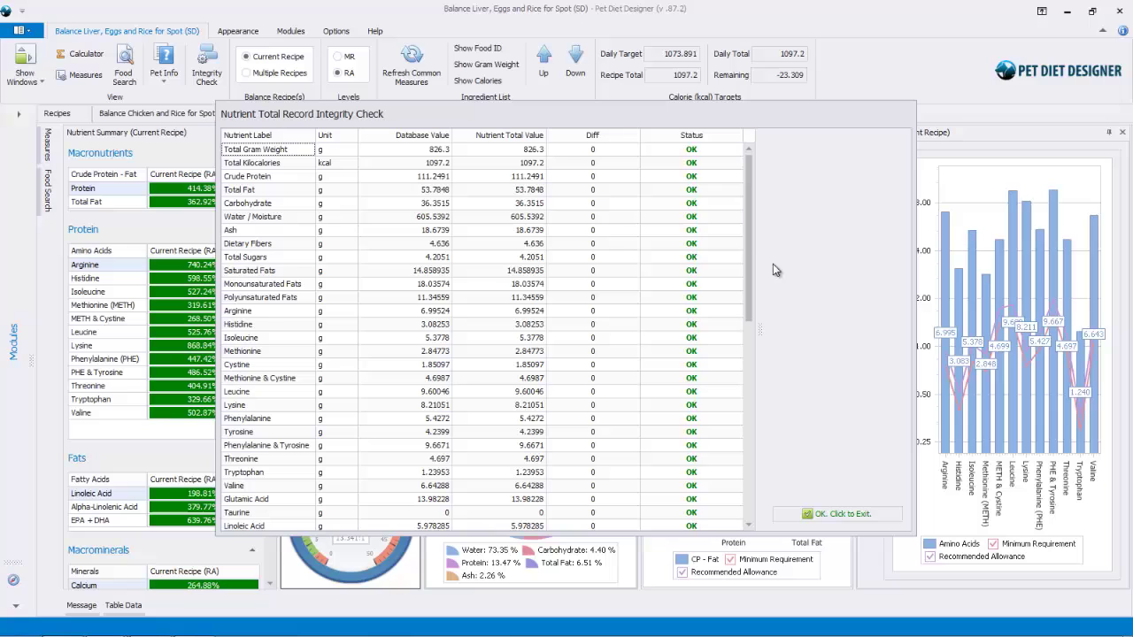
click(836, 517)
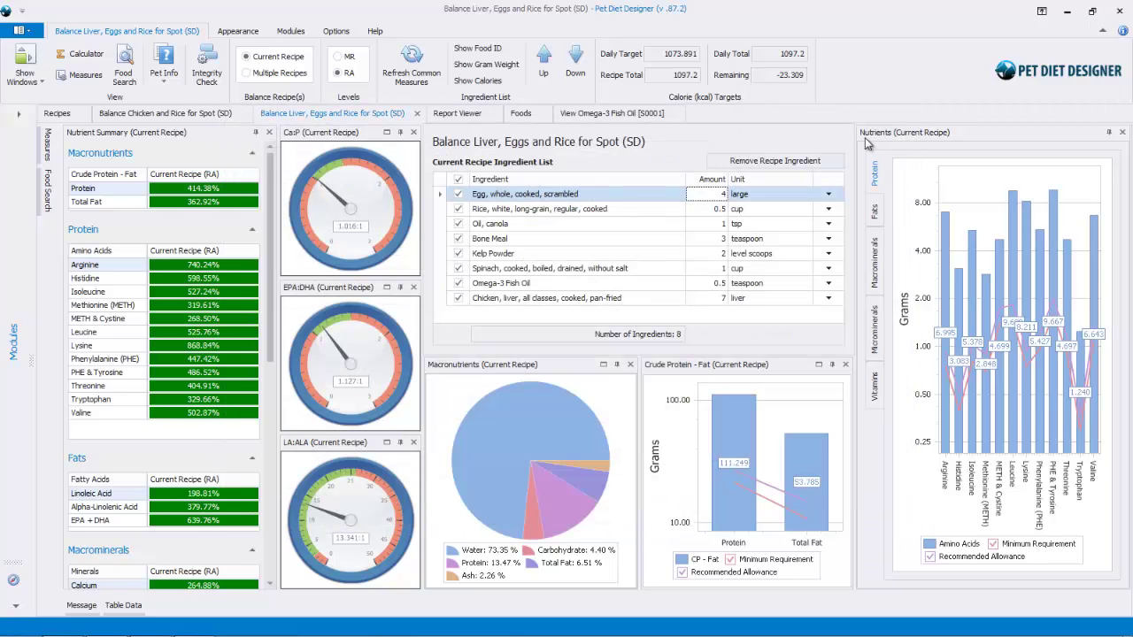